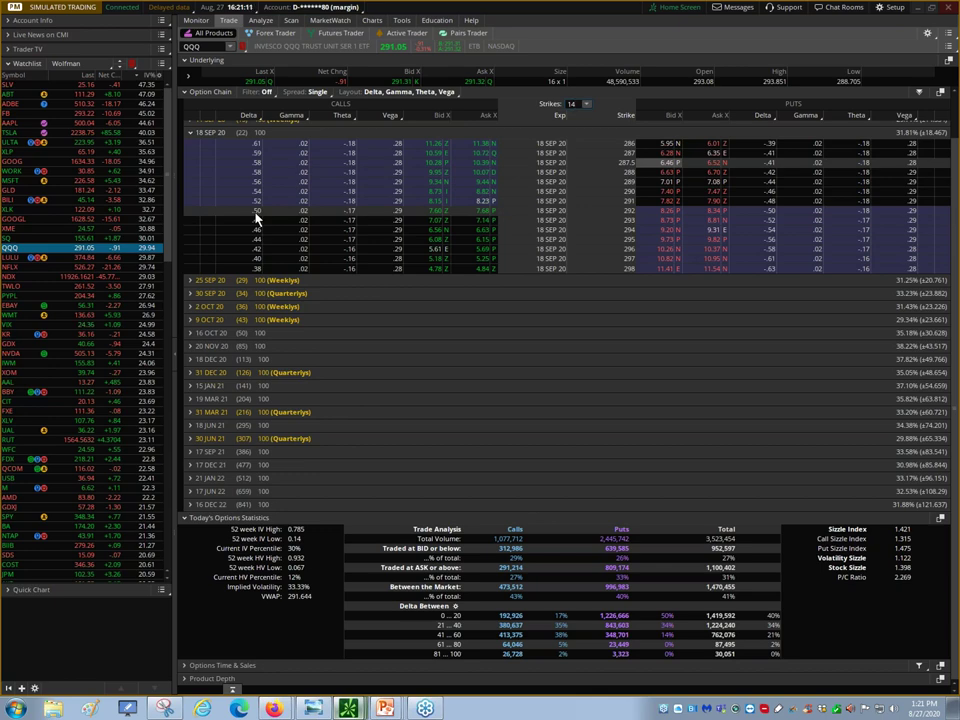
# With the screen annotation pen, mark the 292 call row and write $292.05 above the calls' Delta column.
pyautogui.click(133, 702)
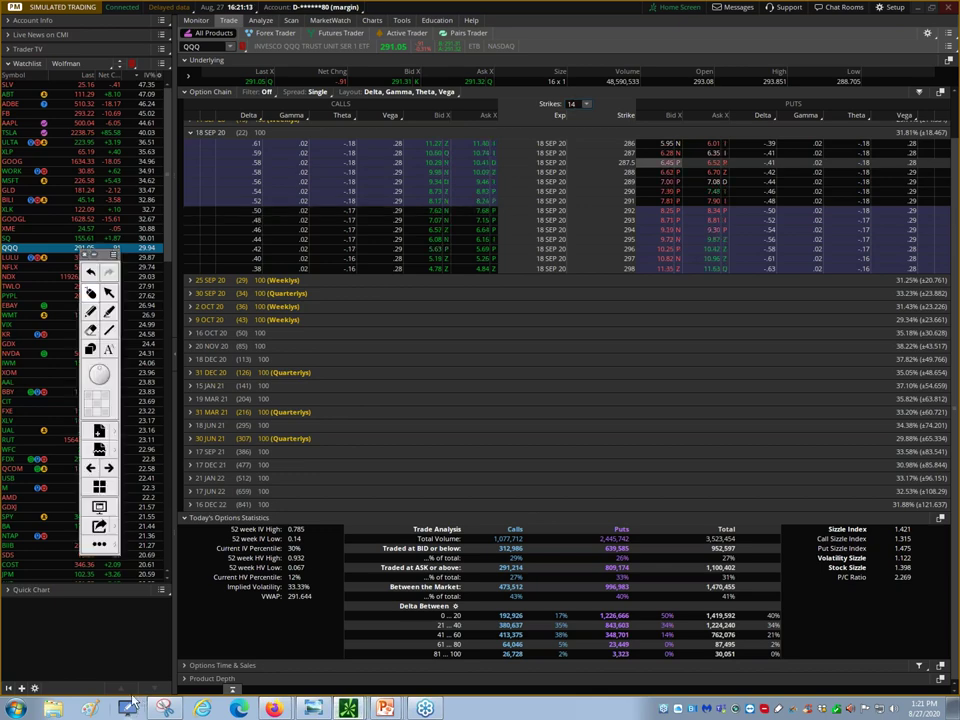
pyautogui.click(92, 311)
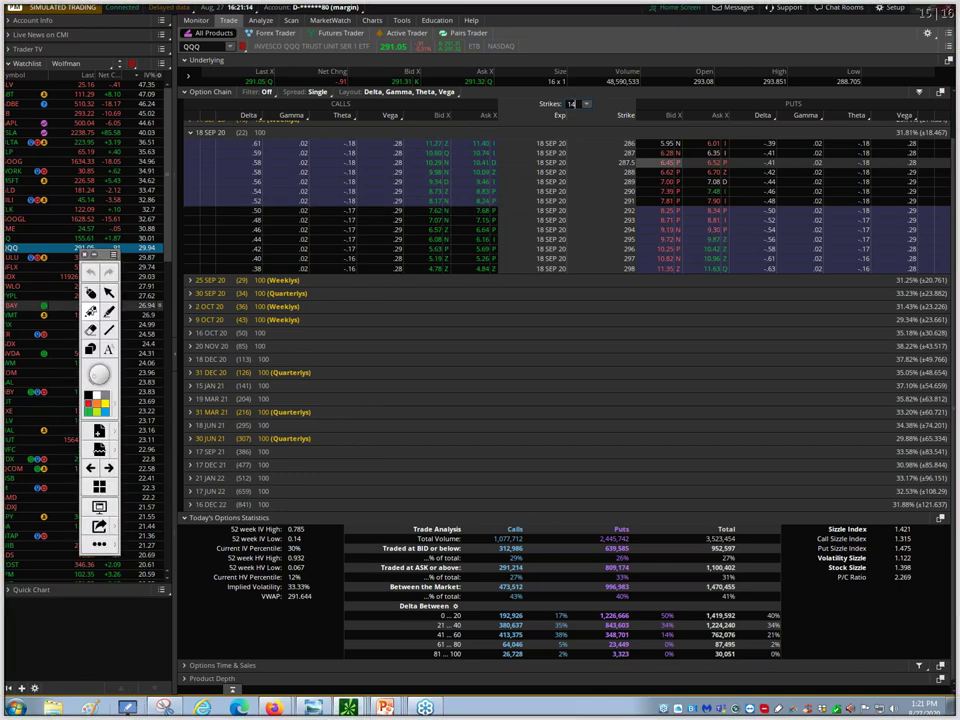
pyautogui.click(242, 211)
pyautogui.moveTo(499, 211); pyautogui.dragTo(510, 211)
pyautogui.moveTo(241, 93)
pyautogui.mouseDown()
pyautogui.moveTo(256, 115)
pyautogui.moveTo(272, 92)
pyautogui.moveTo(290, 113)
pyautogui.mouseUp()
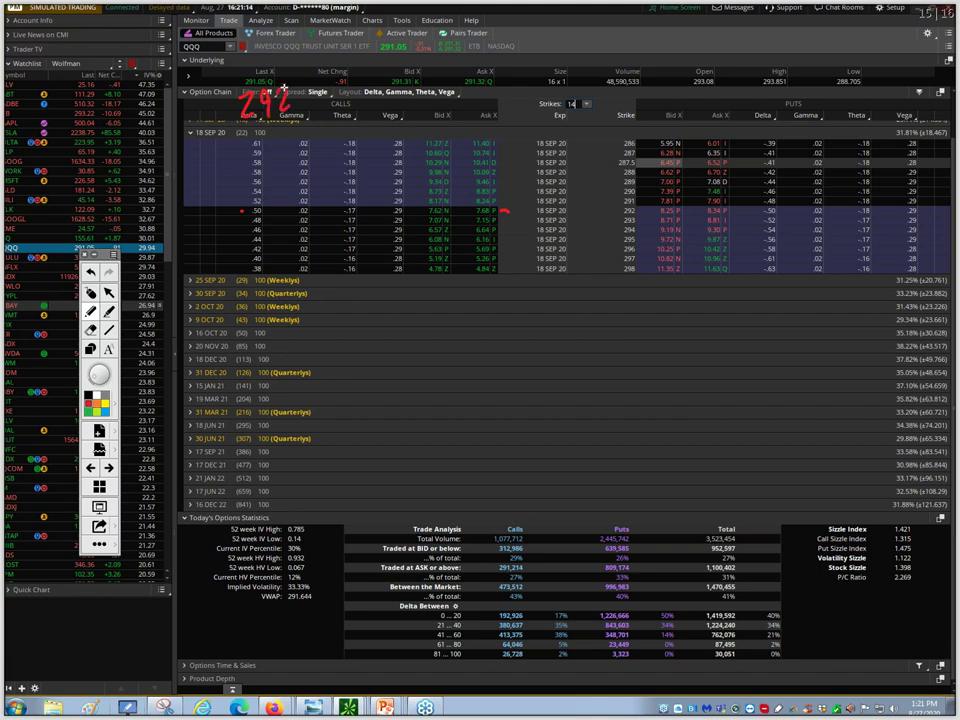
pyautogui.moveTo(300, 70); pyautogui.dragTo(299, 71)
pyautogui.moveTo(316, 57); pyautogui.dragTo(306, 78)
pyautogui.moveTo(231, 94); pyautogui.dragTo(225, 121)
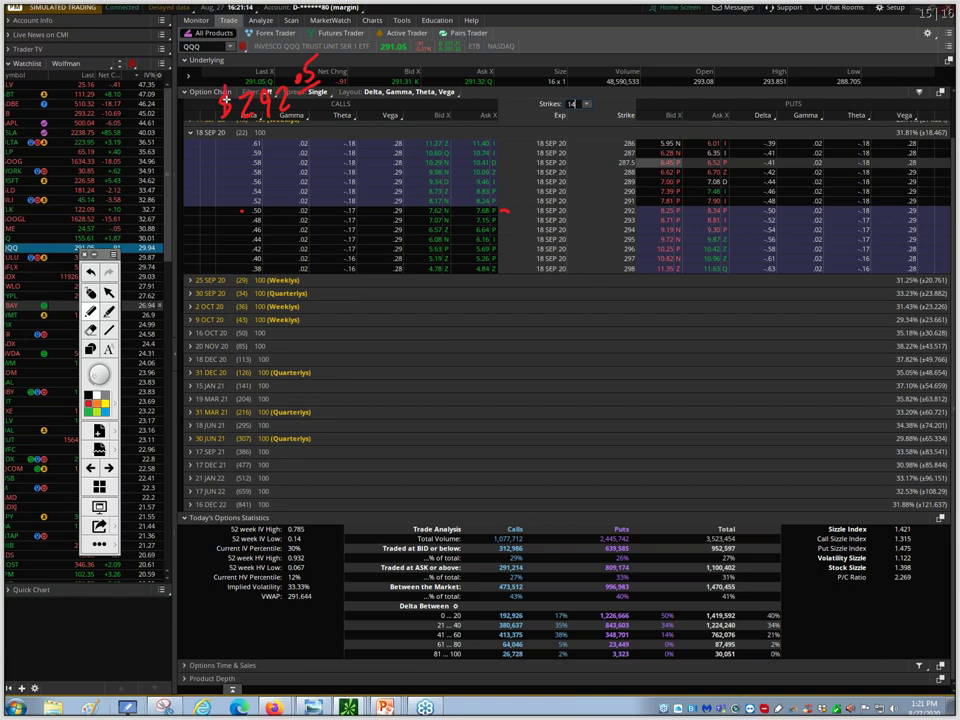
# Draw an arrow from the 292 call's delta to its bid, and write 8.12 and 8.18 over the call prices, 7.75 and 7.84 over the puts.
pyautogui.moveTo(266, 211)
pyautogui.mouseDown()
pyautogui.moveTo(268, 203)
pyautogui.moveTo(418, 211)
pyautogui.mouseUp()
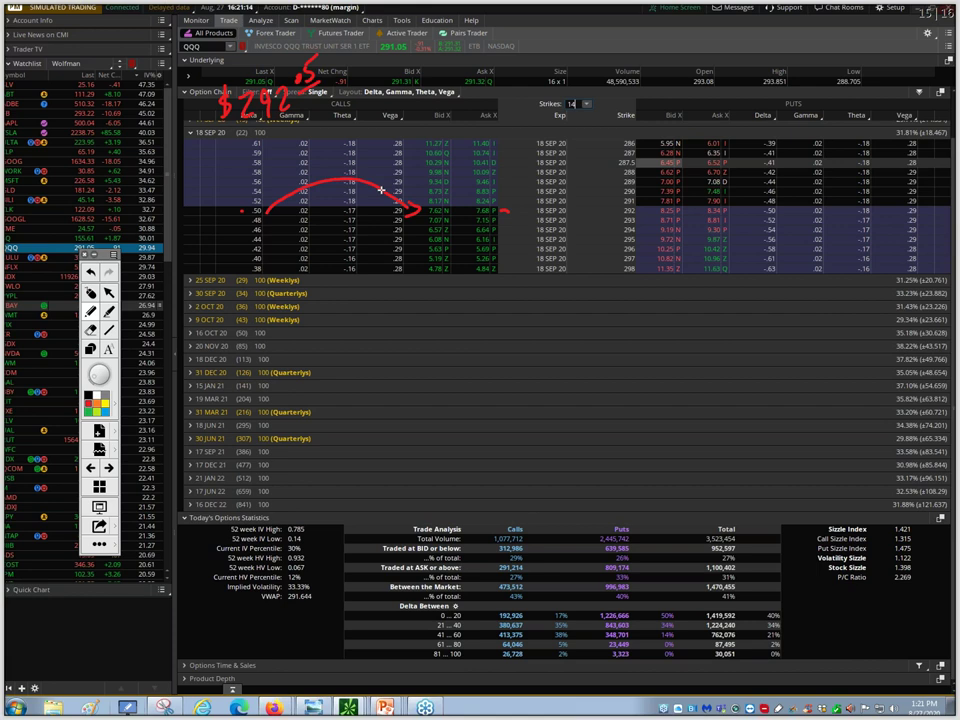
pyautogui.moveTo(436, 174)
pyautogui.mouseDown()
pyautogui.moveTo(426, 196)
pyautogui.moveTo(435, 173)
pyautogui.moveTo(449, 175)
pyautogui.mouseUp()
pyautogui.moveTo(470, 171); pyautogui.dragTo(478, 166)
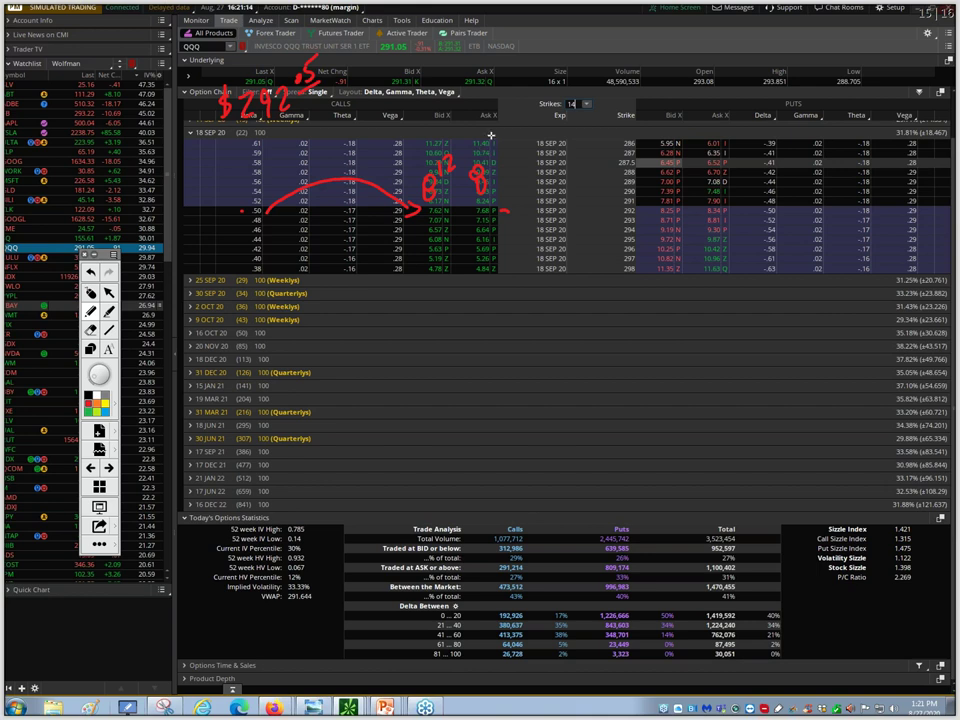
pyautogui.moveTo(490, 138)
pyautogui.mouseDown()
pyautogui.moveTo(490, 160)
pyautogui.moveTo(499, 159)
pyautogui.mouseUp()
pyautogui.moveTo(657, 176)
pyautogui.mouseDown()
pyautogui.moveTo(656, 204)
pyautogui.moveTo(679, 180)
pyautogui.mouseUp()
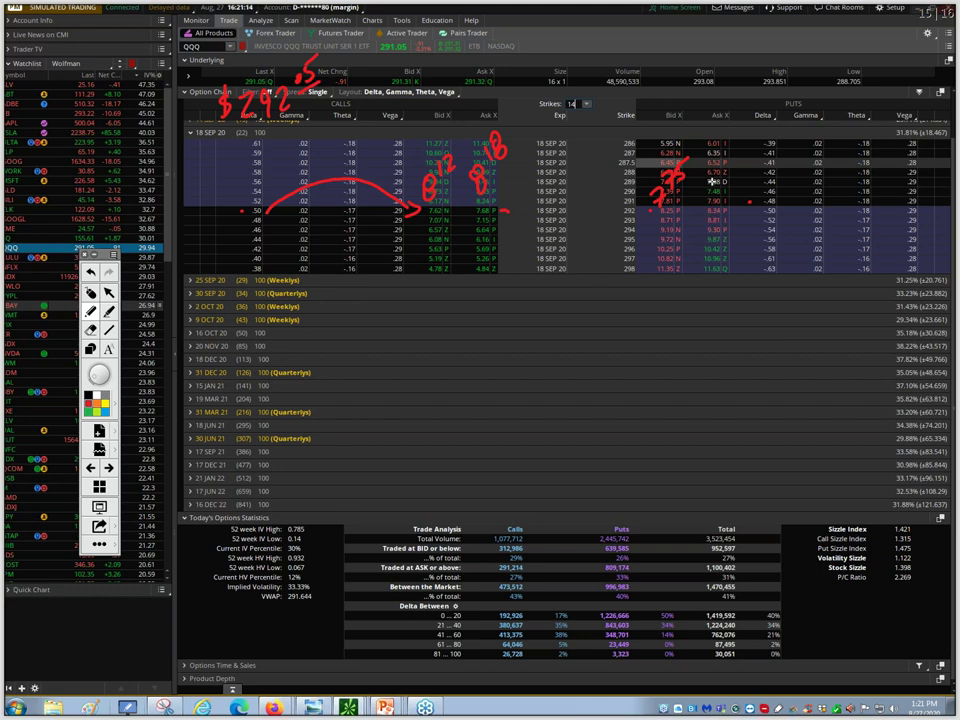
pyautogui.moveTo(711, 181)
pyautogui.mouseDown()
pyautogui.moveTo(722, 173)
pyautogui.moveTo(709, 196)
pyautogui.mouseUp()
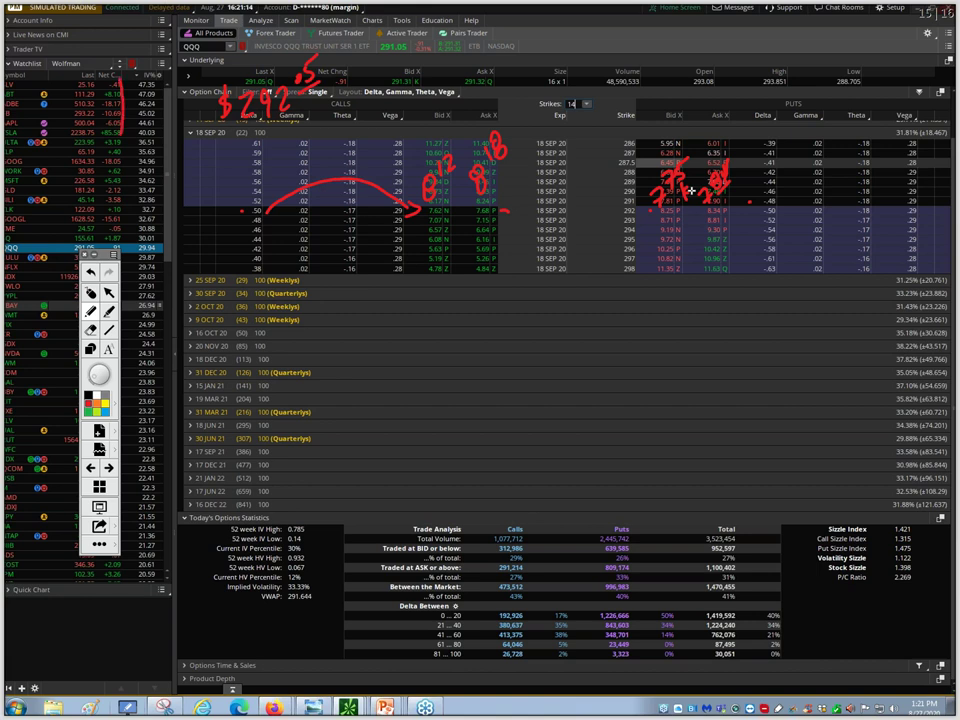
# Draw a downward arrow labelled $1 over the watchlist, mark the 292 strike's call and put deltas, and leave annotation mode.
pyautogui.moveTo(120, 76)
pyautogui.mouseDown()
pyautogui.moveTo(120, 136)
pyautogui.moveTo(128, 130)
pyautogui.moveTo(117, 72)
pyautogui.moveTo(175, 120)
pyautogui.mouseUp()
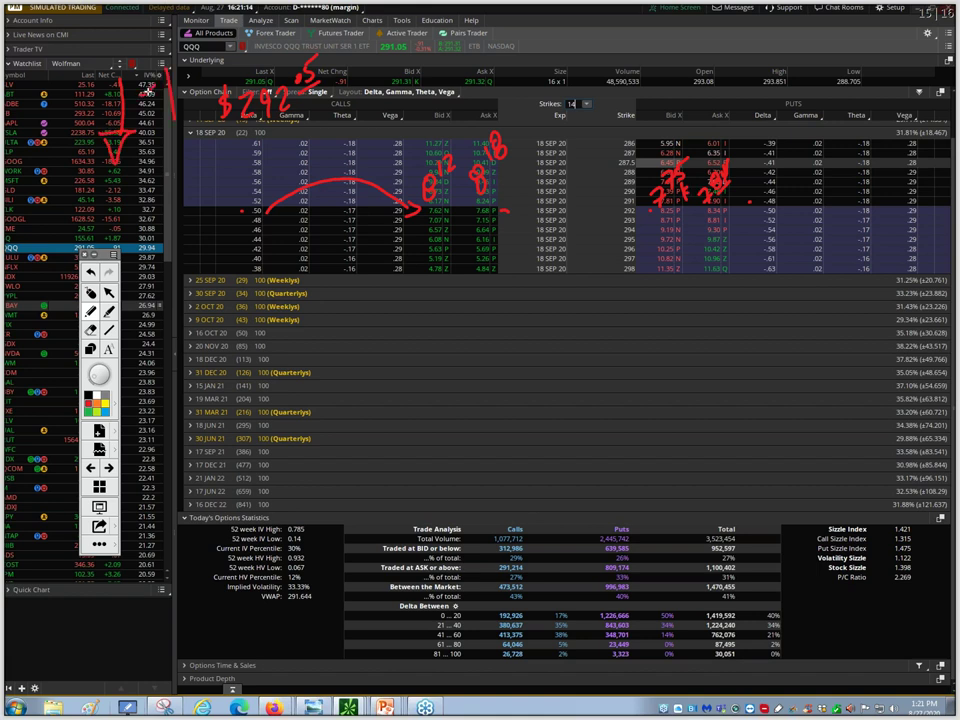
pyautogui.moveTo(148, 56); pyautogui.dragTo(157, 62)
pyautogui.moveTo(186, 210); pyautogui.dragTo(211, 210)
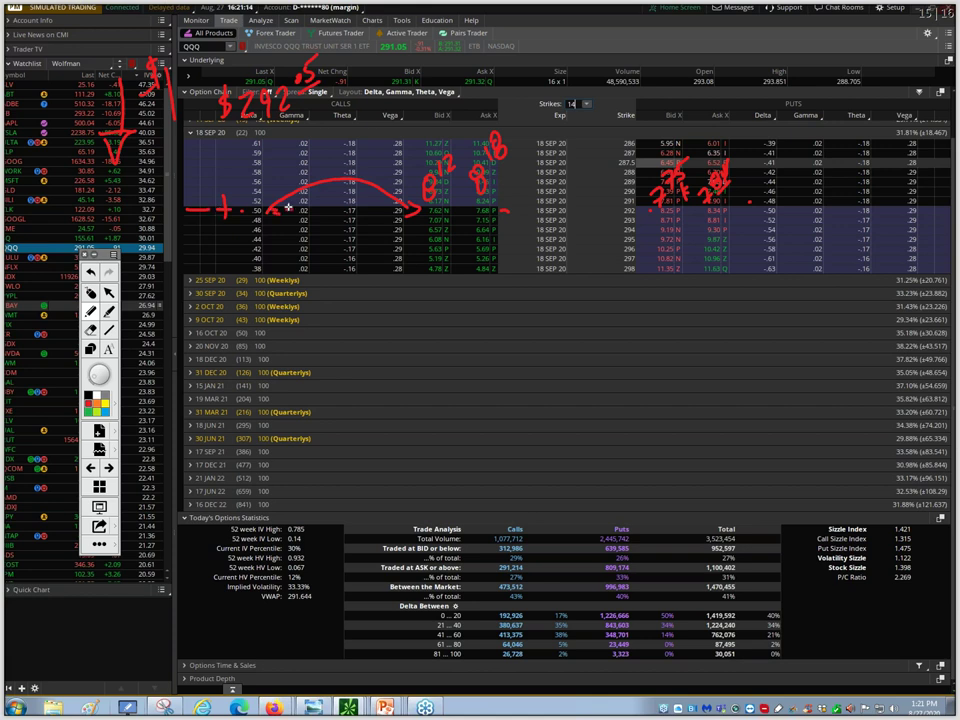
pyautogui.moveTo(292, 213)
pyautogui.mouseDown()
pyautogui.moveTo(291, 224)
pyautogui.moveTo(301, 212)
pyautogui.mouseUp()
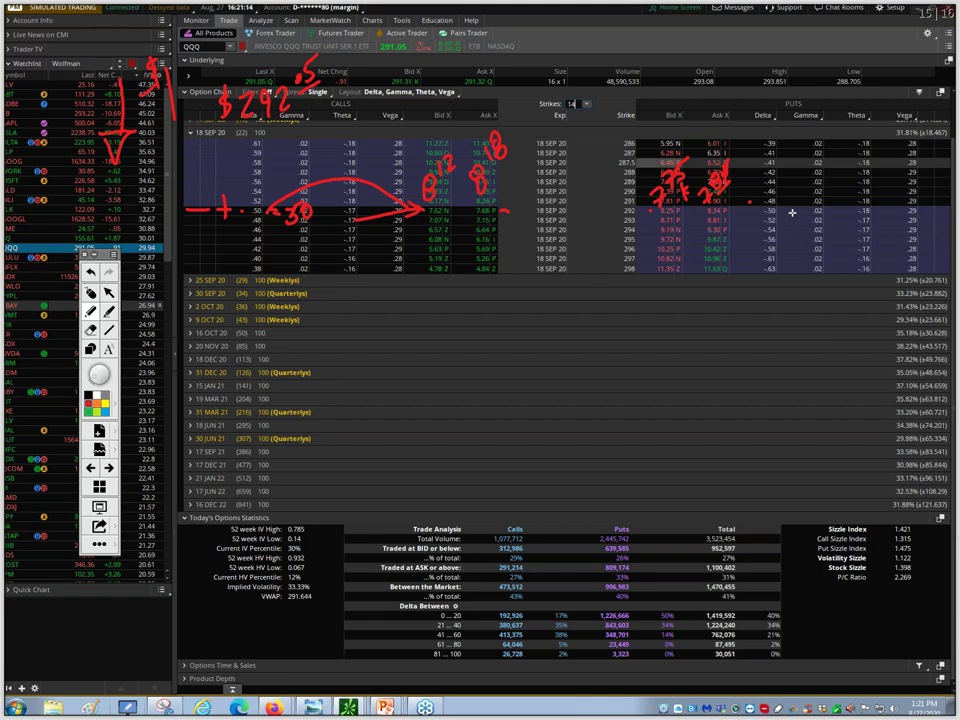
pyautogui.moveTo(737, 211)
pyautogui.mouseDown()
pyautogui.moveTo(748, 204)
pyautogui.moveTo(803, 219)
pyautogui.mouseUp()
pyautogui.click(90, 294)
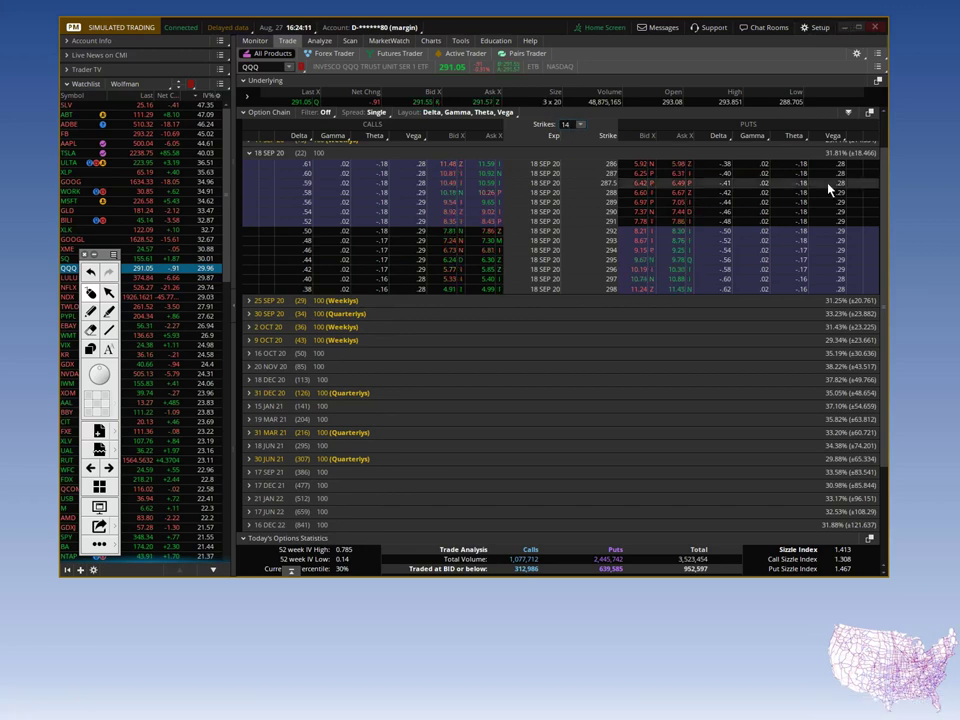
# Minimize the trading window to return to the Road Map Key slide, and collapse the annotation toolbar in the slide's corner.
pyautogui.click(846, 30)
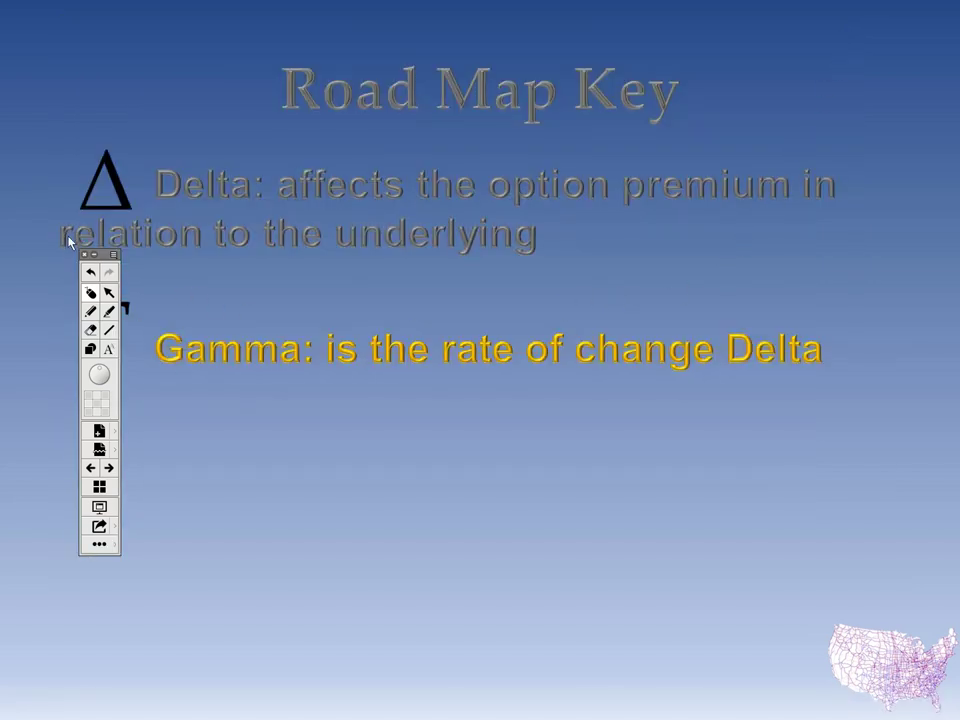
pyautogui.moveTo(100, 260); pyautogui.dragTo(27, 14)
pyautogui.click(27, 13)
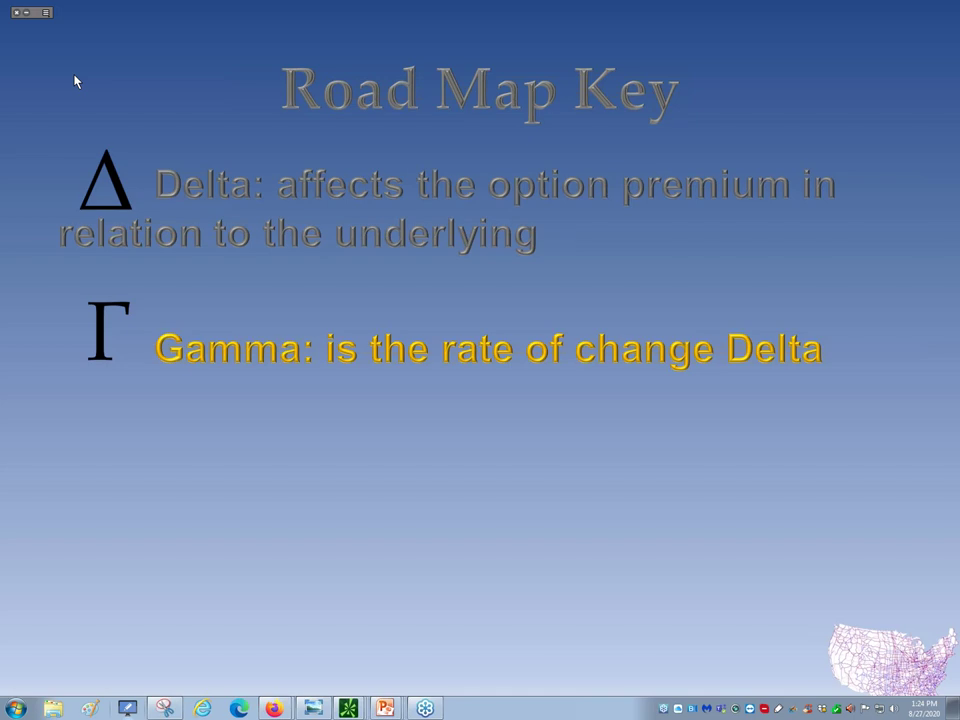
# Draw a curved arrow from the Gamma symbol up to the Delta symbol with a handwritten note, and add a plus sign above Gamma.
pyautogui.moveTo(88, 338)
pyautogui.mouseDown()
pyautogui.moveTo(21, 268)
pyautogui.moveTo(64, 167)
pyautogui.moveTo(60, 205)
pyautogui.mouseUp()
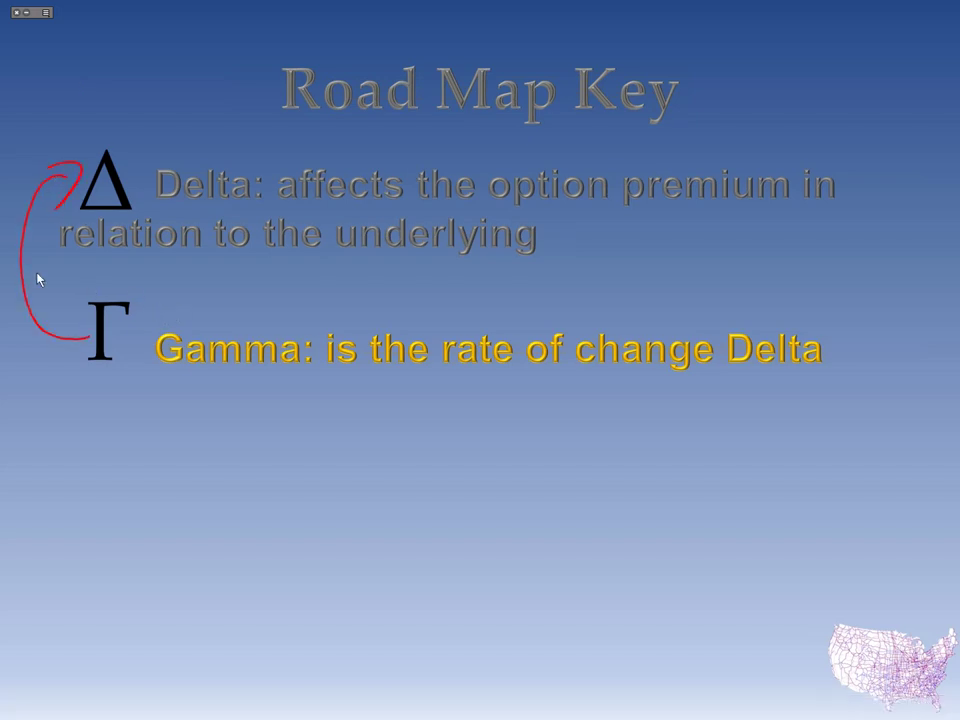
pyautogui.moveTo(39, 274)
pyautogui.mouseDown()
pyautogui.moveTo(43, 242)
pyautogui.moveTo(36, 257)
pyautogui.moveTo(47, 268)
pyautogui.moveTo(57, 262)
pyautogui.moveTo(46, 222)
pyautogui.moveTo(60, 222)
pyautogui.mouseUp()
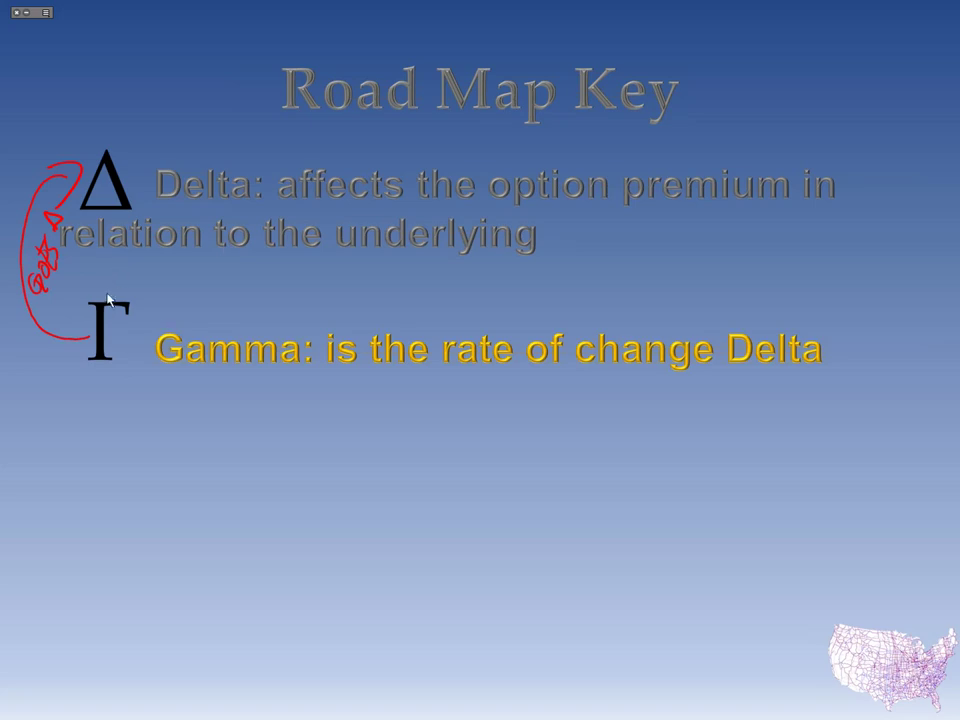
pyautogui.moveTo(116, 268); pyautogui.dragTo(114, 292)
pyautogui.moveTo(100, 285); pyautogui.dragTo(128, 282)
# Handwrite $1 after the Delta definition and $2 after the Gamma definition.
pyautogui.moveTo(576, 226)
pyautogui.mouseDown()
pyautogui.moveTo(555, 257)
pyautogui.moveTo(613, 266)
pyautogui.mouseUp()
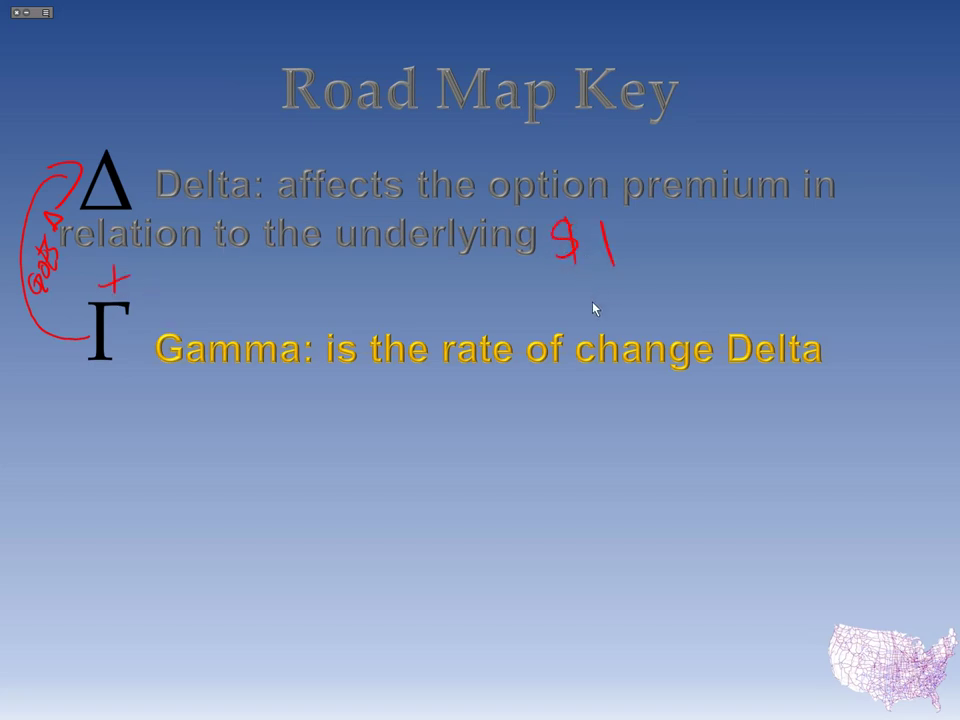
pyautogui.moveTo(848, 326)
pyautogui.mouseDown()
pyautogui.moveTo(834, 343)
pyautogui.moveTo(838, 362)
pyautogui.mouseUp()
pyautogui.moveTo(845, 320); pyautogui.dragTo(844, 382)
pyautogui.moveTo(866, 344); pyautogui.dragTo(912, 380)
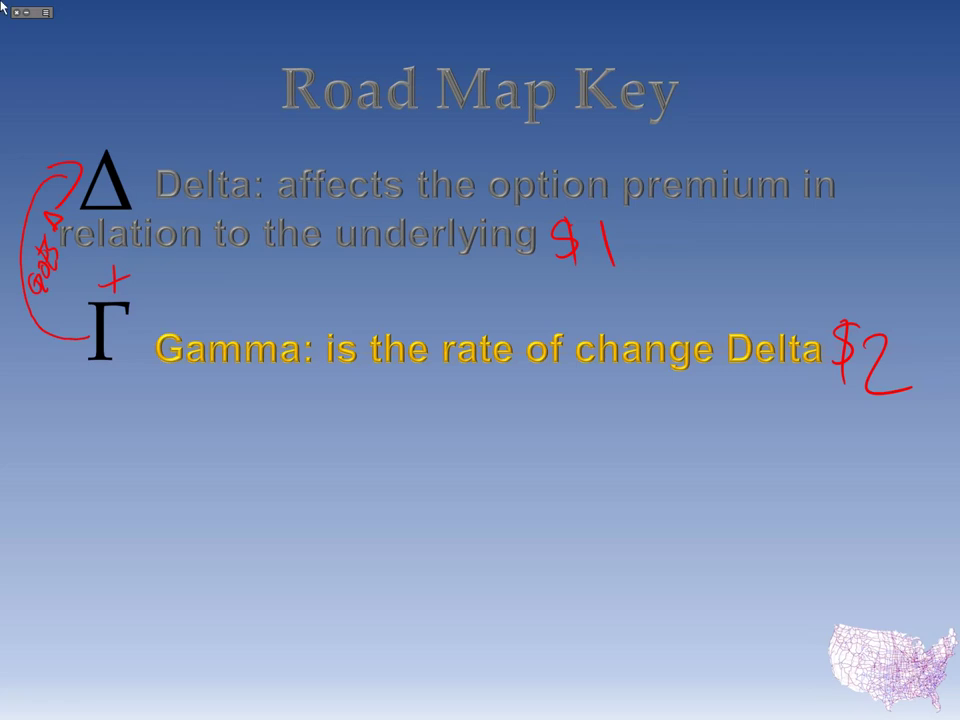
# Switch to the Paper@thinkorswim window showing the QQQ option chain.
pyautogui.click(349, 708)
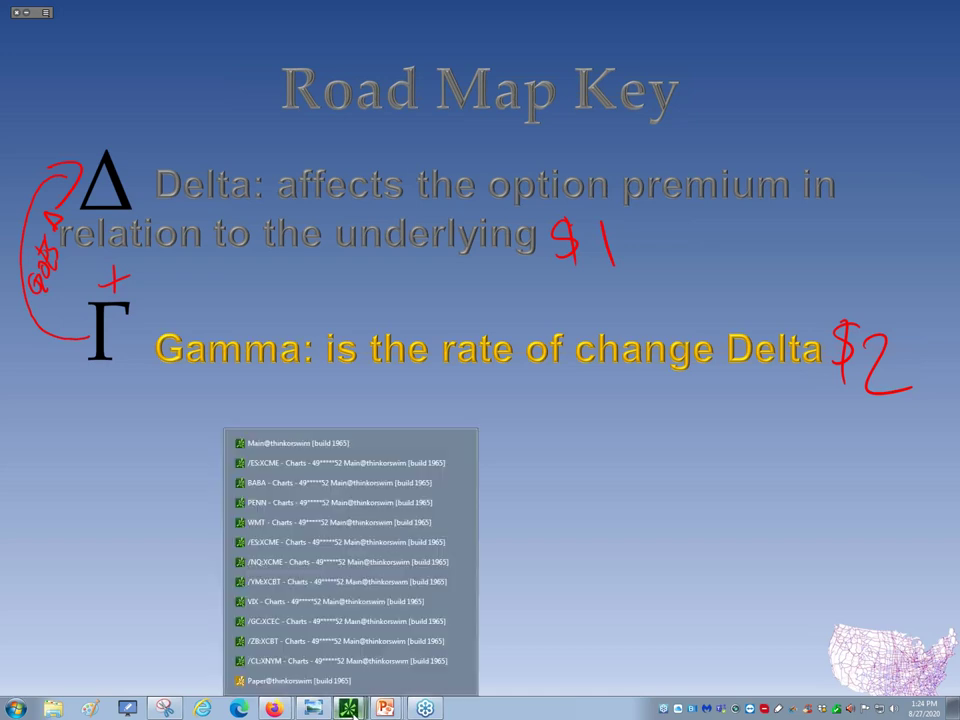
pyautogui.click(346, 664)
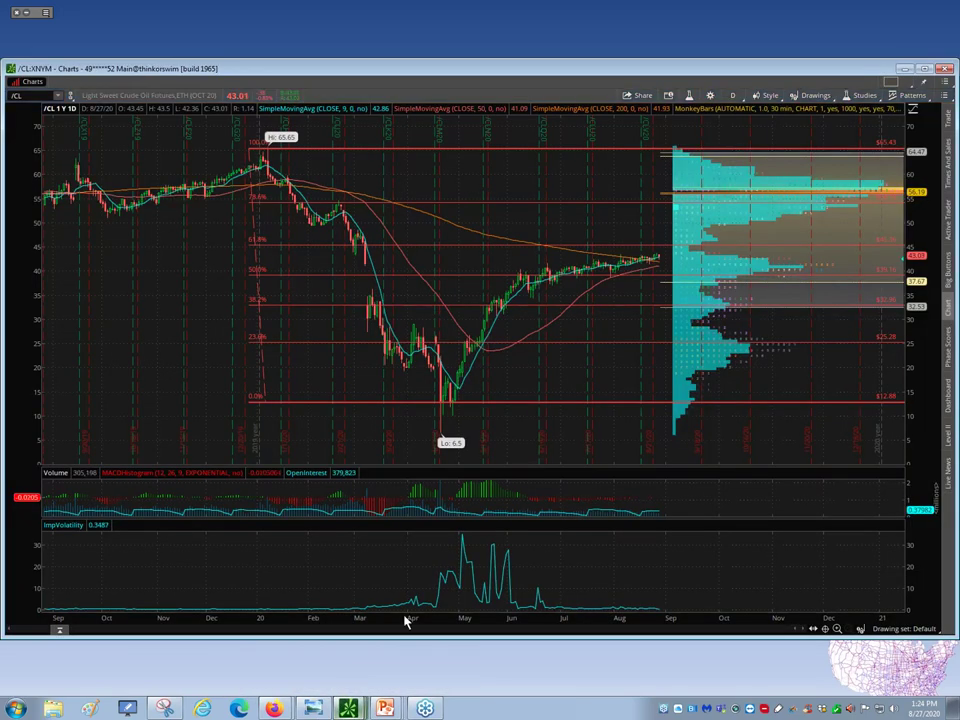
pyautogui.click(349, 708)
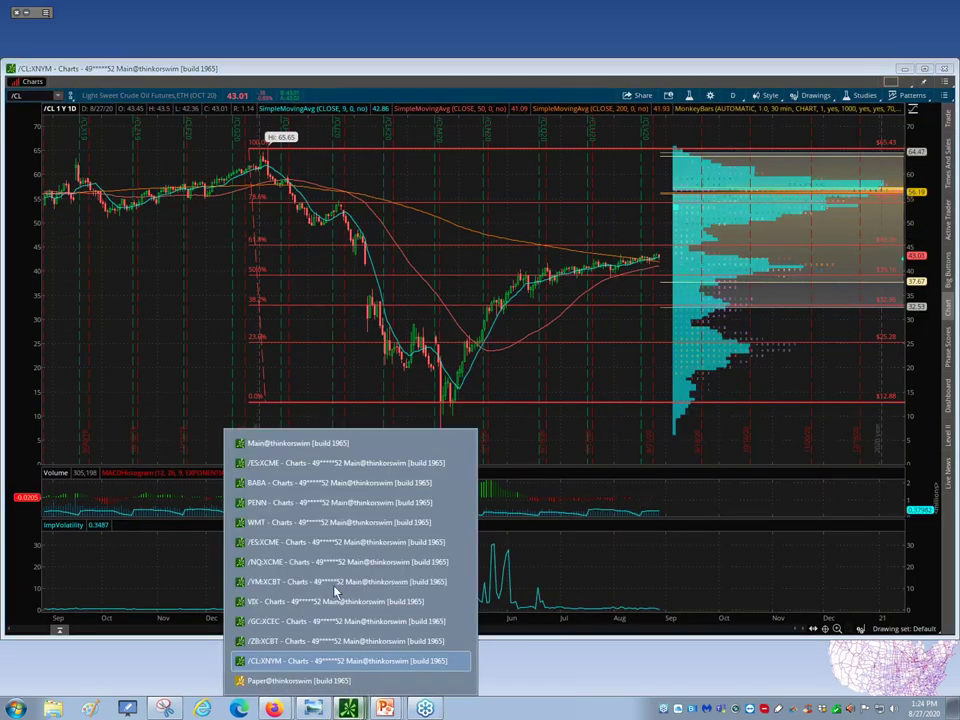
pyautogui.click(326, 684)
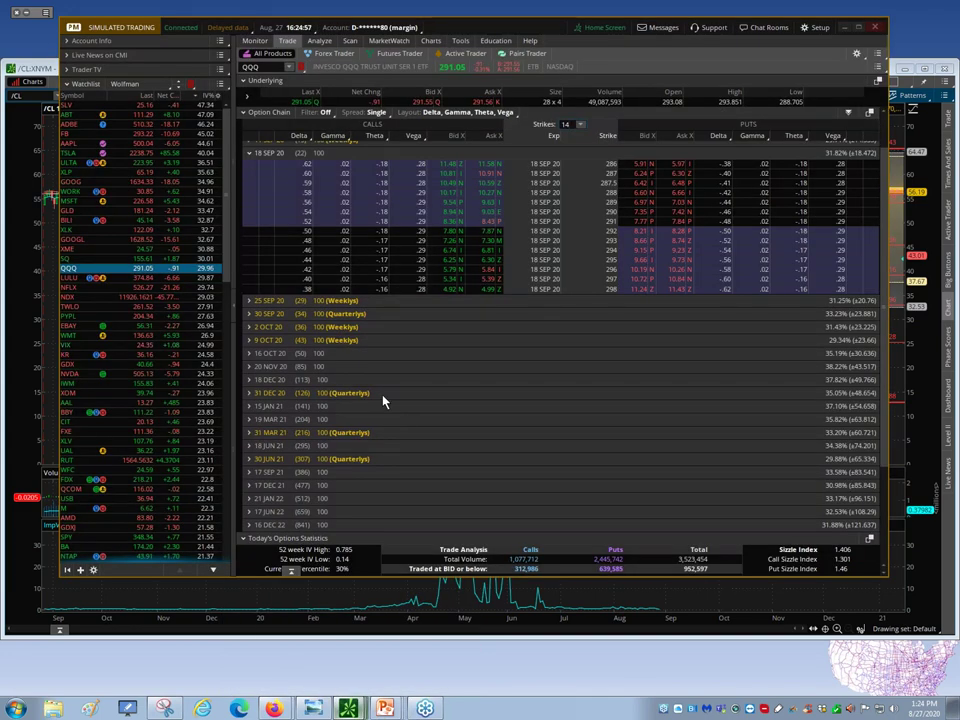
# Reopen the annotation toolbar and, with the pen, write 293.05 above the call columns and $2 beside the 18 SEP 20 calls.
pyautogui.click(22, 15)
pyautogui.click(24, 69)
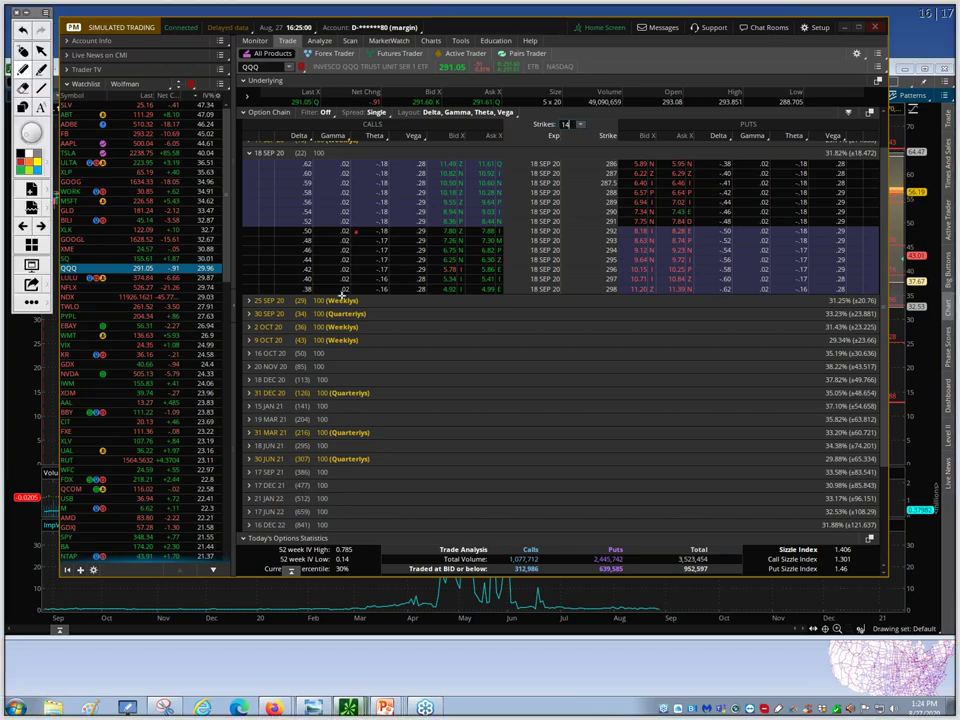
pyautogui.moveTo(293, 122)
pyautogui.mouseDown()
pyautogui.moveTo(306, 134)
pyautogui.moveTo(337, 126)
pyautogui.moveTo(343, 98)
pyautogui.moveTo(352, 101)
pyautogui.mouseUp()
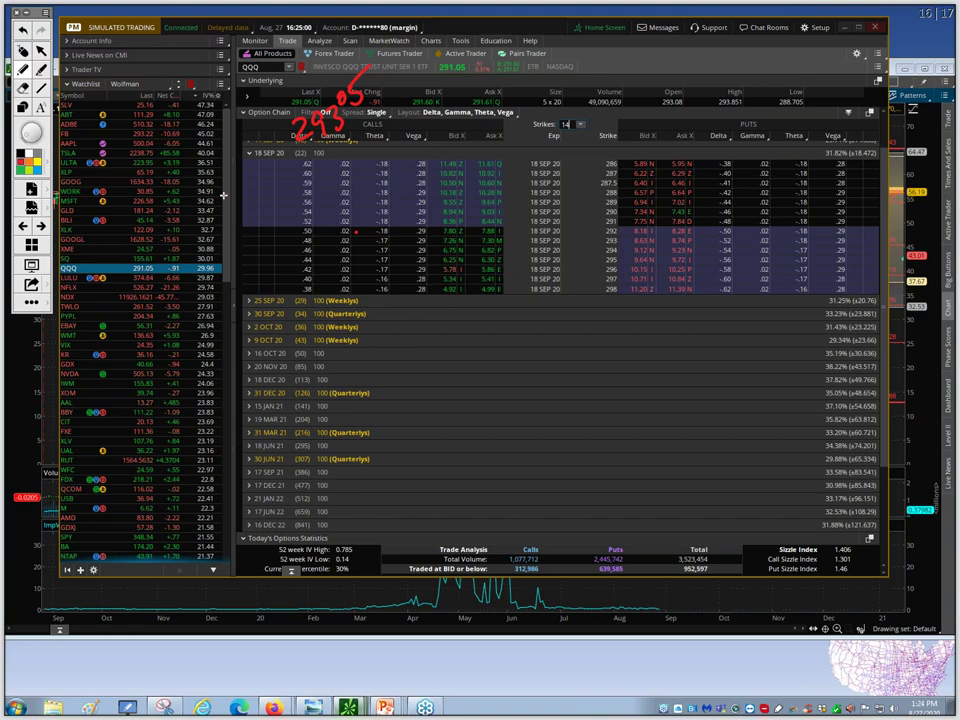
pyautogui.moveTo(226, 185)
pyautogui.mouseDown()
pyautogui.moveTo(236, 196)
pyautogui.moveTo(228, 207)
pyautogui.moveTo(242, 194)
pyautogui.moveTo(254, 200)
pyautogui.mouseUp()
pyautogui.moveTo(280, 158)
pyautogui.mouseDown()
pyautogui.moveTo(282, 190)
pyautogui.moveTo(294, 190)
pyautogui.mouseUp()
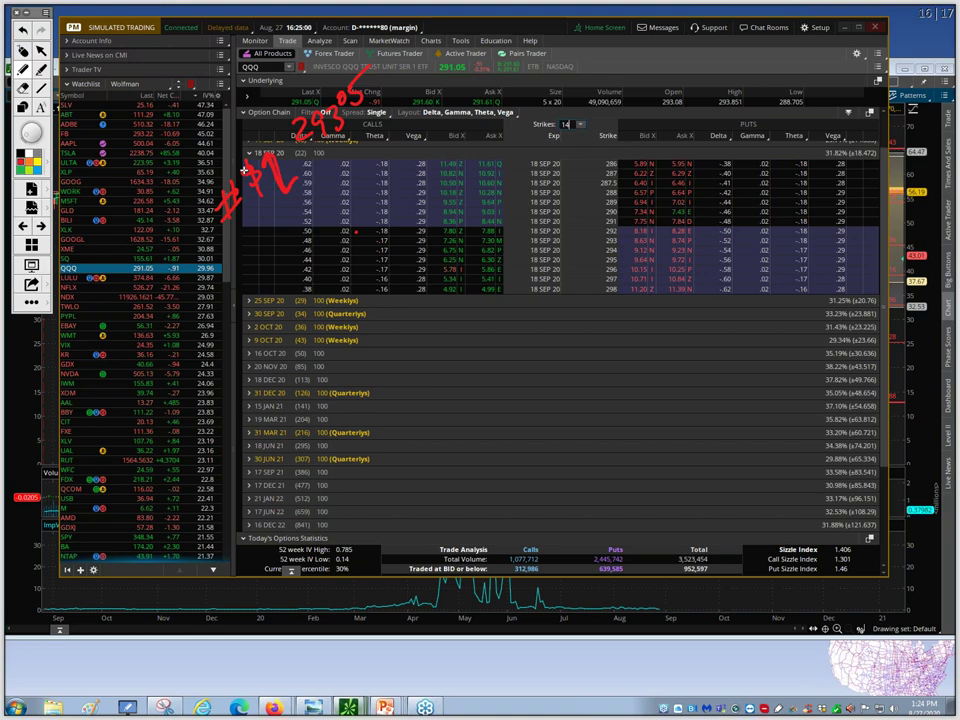
# Mark the 292 call's gamma and write the projected premiums $8.30 and $8.82 above its bid price.
pyautogui.moveTo(338, 227); pyautogui.dragTo(337, 234)
pyautogui.moveTo(433, 209)
pyautogui.mouseDown()
pyautogui.moveTo(458, 181)
pyautogui.moveTo(405, 200)
pyautogui.moveTo(404, 221)
pyautogui.mouseUp()
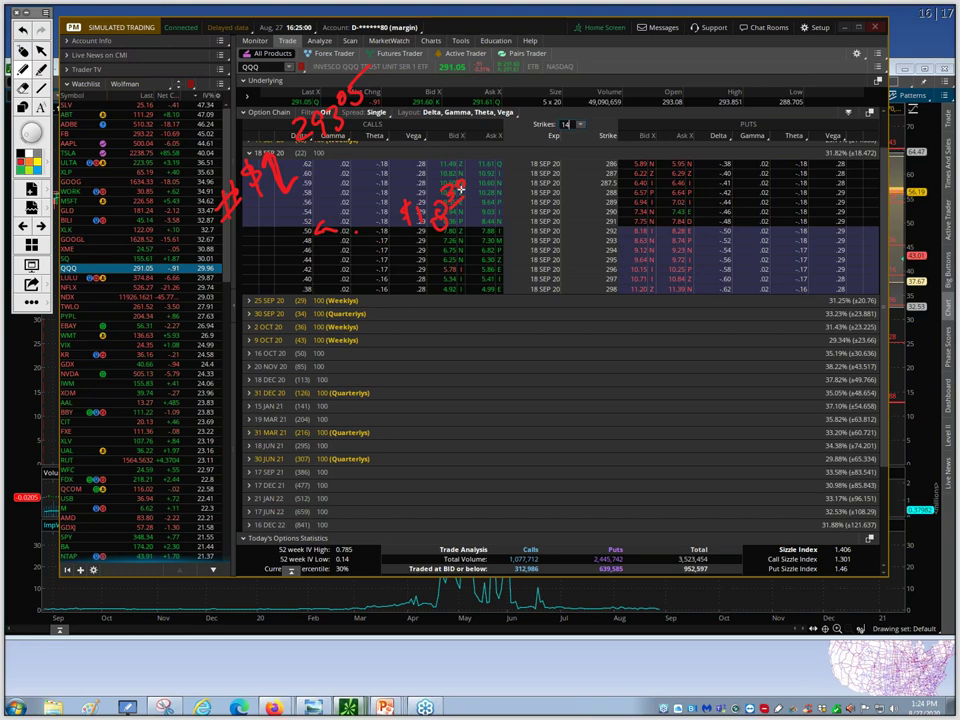
pyautogui.moveTo(436, 167); pyautogui.dragTo(431, 186)
pyautogui.moveTo(439, 144)
pyautogui.mouseDown()
pyautogui.moveTo(447, 141)
pyautogui.moveTo(436, 157)
pyautogui.moveTo(442, 147)
pyautogui.moveTo(407, 168)
pyautogui.mouseUp()
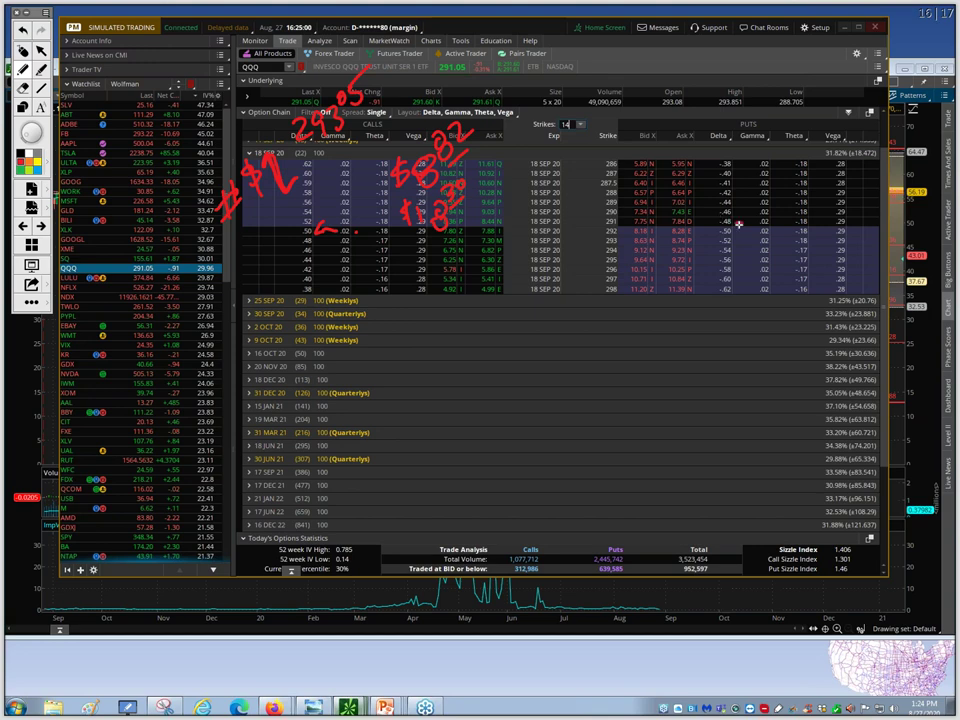
# Add pen marks beside the put delta near the 292 strike and in front of the 292 call row.
pyautogui.moveTo(738, 224); pyautogui.dragTo(744, 223)
pyautogui.moveTo(243, 233); pyautogui.dragTo(256, 231)
pyautogui.moveTo(272, 231)
pyautogui.mouseDown()
pyautogui.moveTo(285, 231)
pyautogui.moveTo(279, 236)
pyautogui.mouseUp()
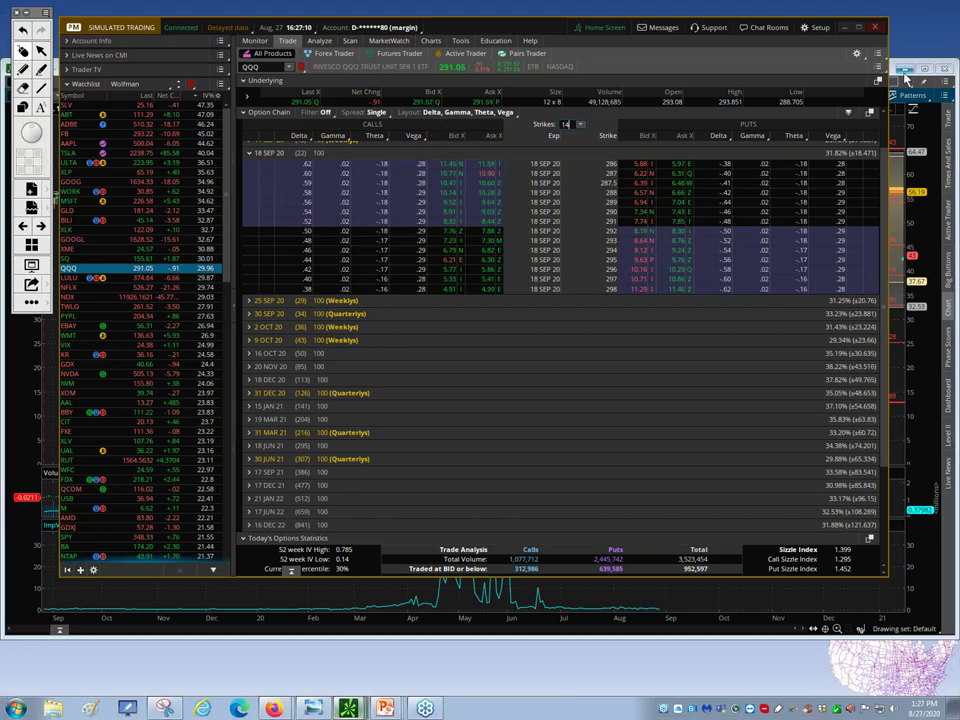
# Minimize the /CL chart window and the option chain window to return to the Road Map Key slide.
pyautogui.click(906, 72)
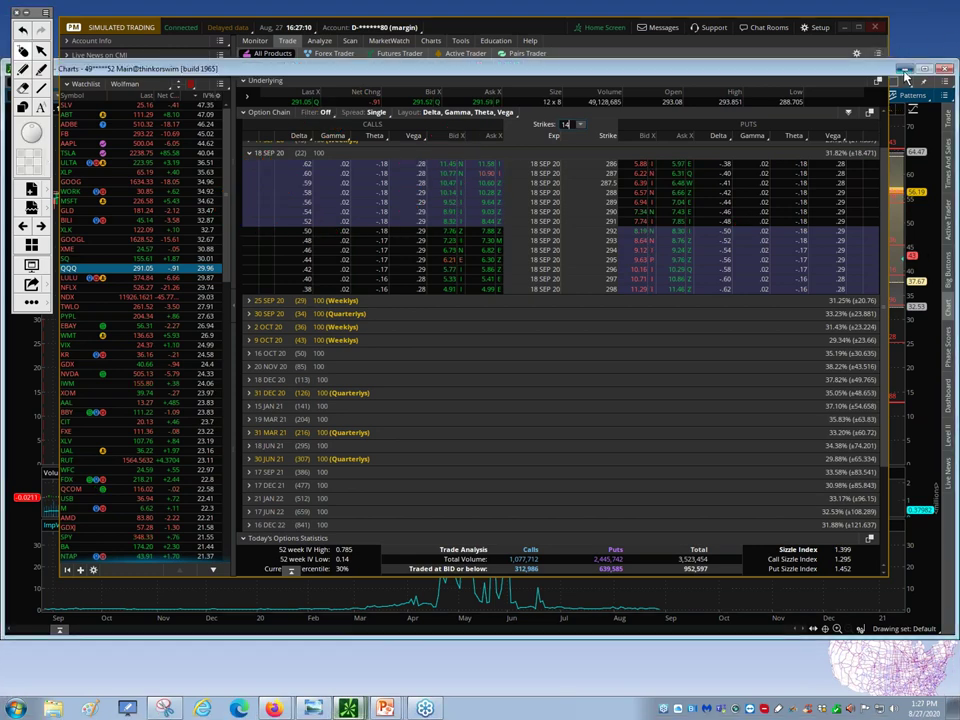
pyautogui.click(845, 28)
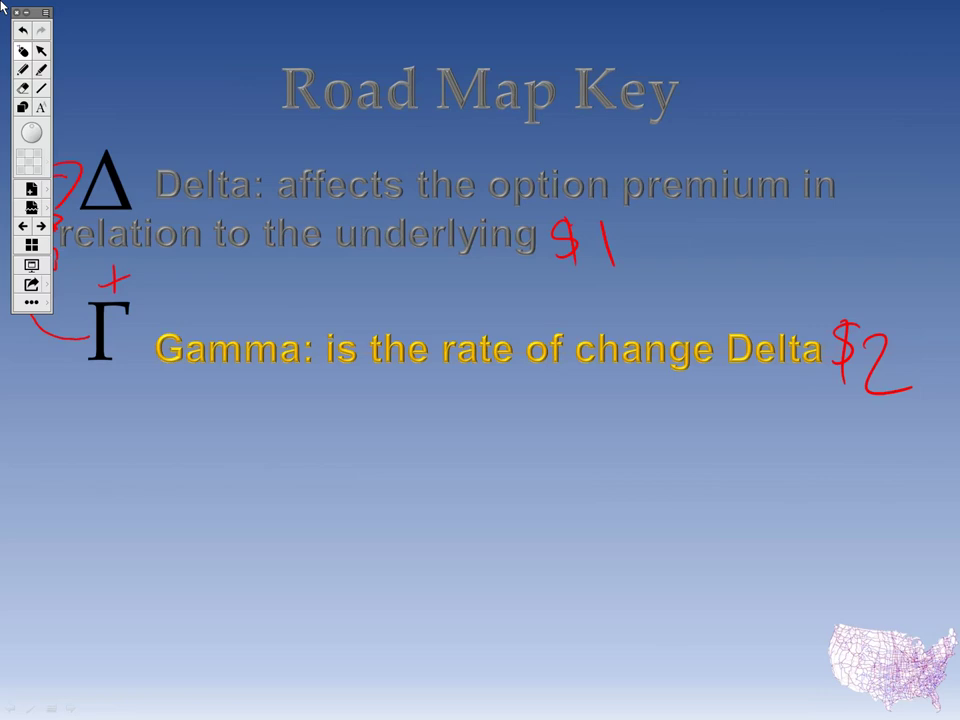
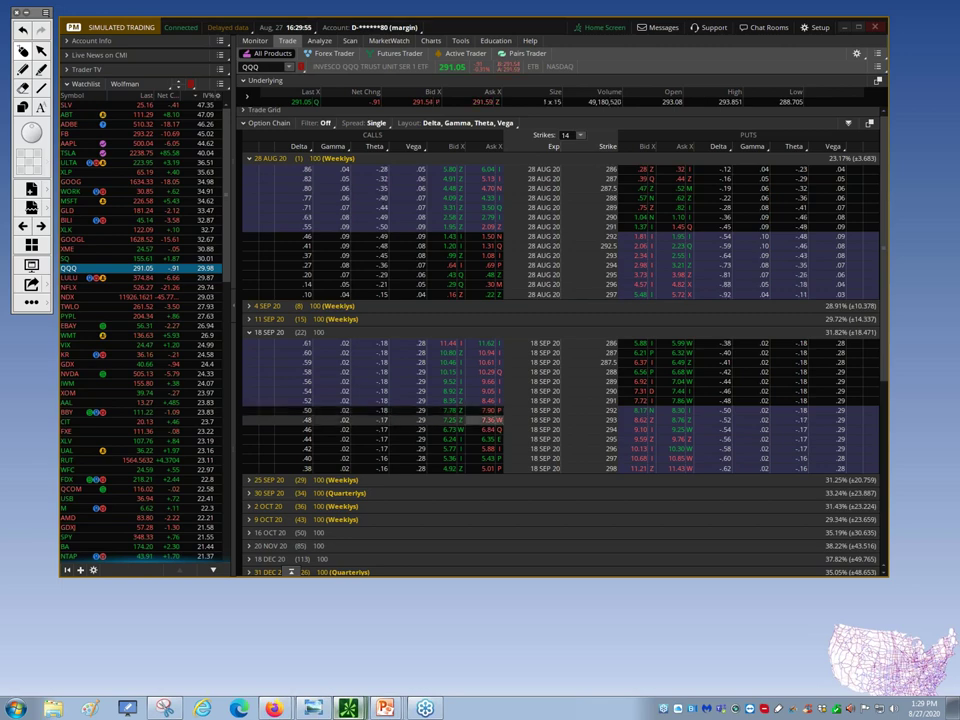
# Examine the Greeks in the 18 DEC 20 option chain, collapse that expiration and return to the slide.
pyautogui.click(284, 559)
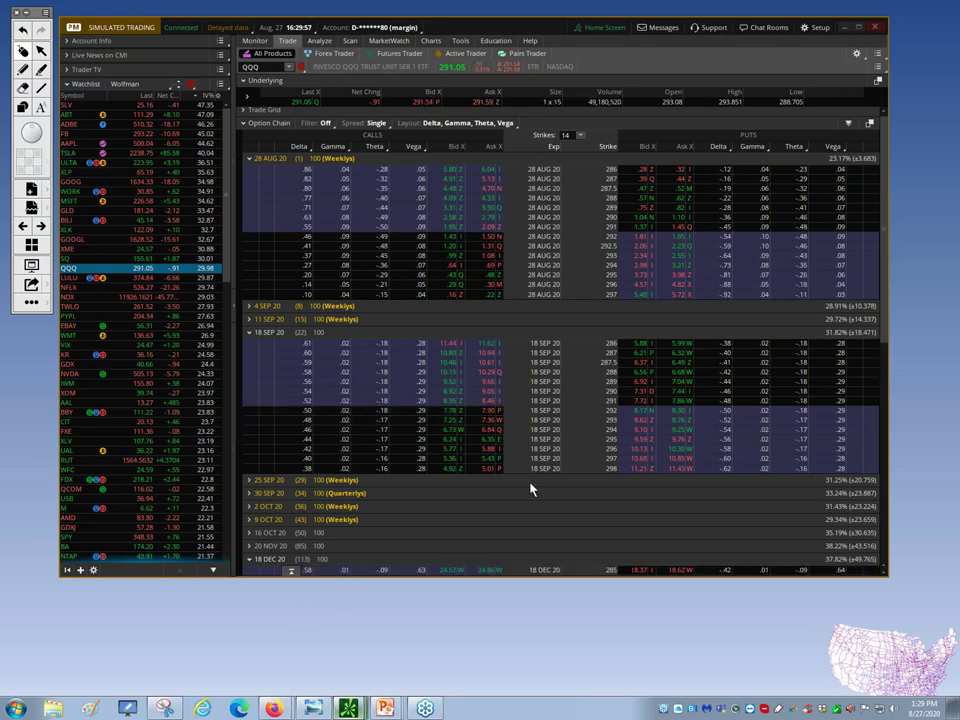
pyautogui.scroll(-3, 531, 489)
pyautogui.scroll(-3, 531, 489)
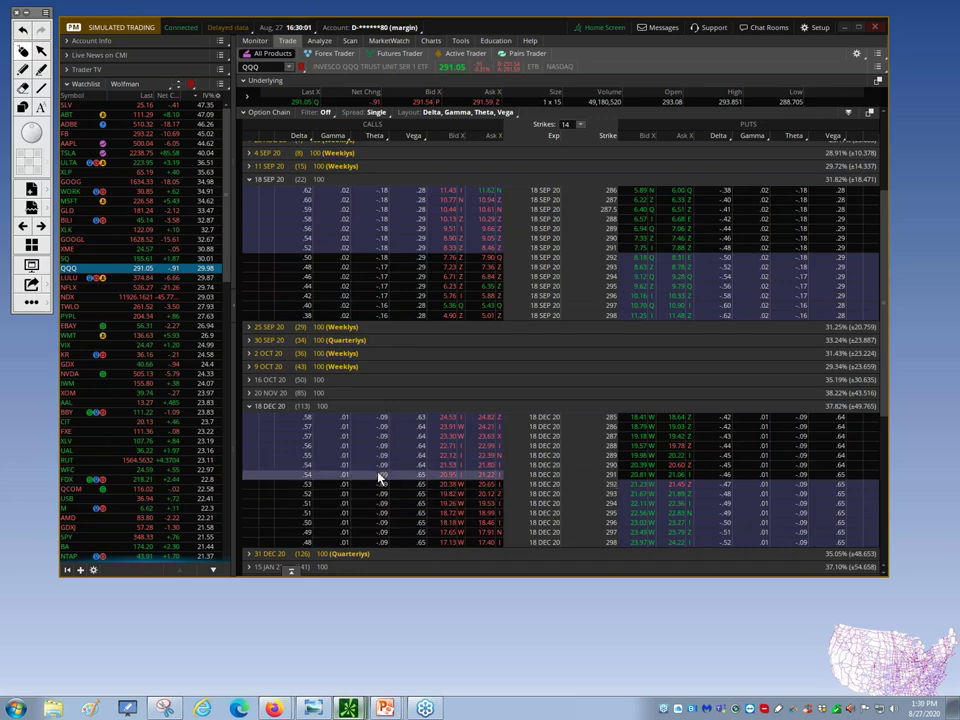
pyautogui.click(249, 406)
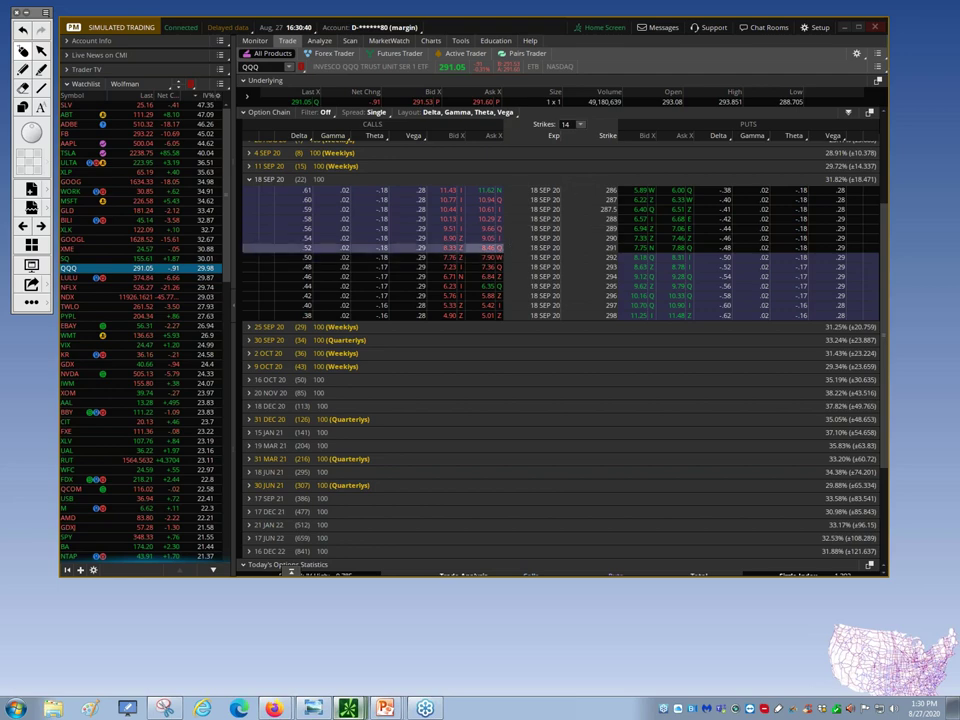
pyautogui.click(844, 28)
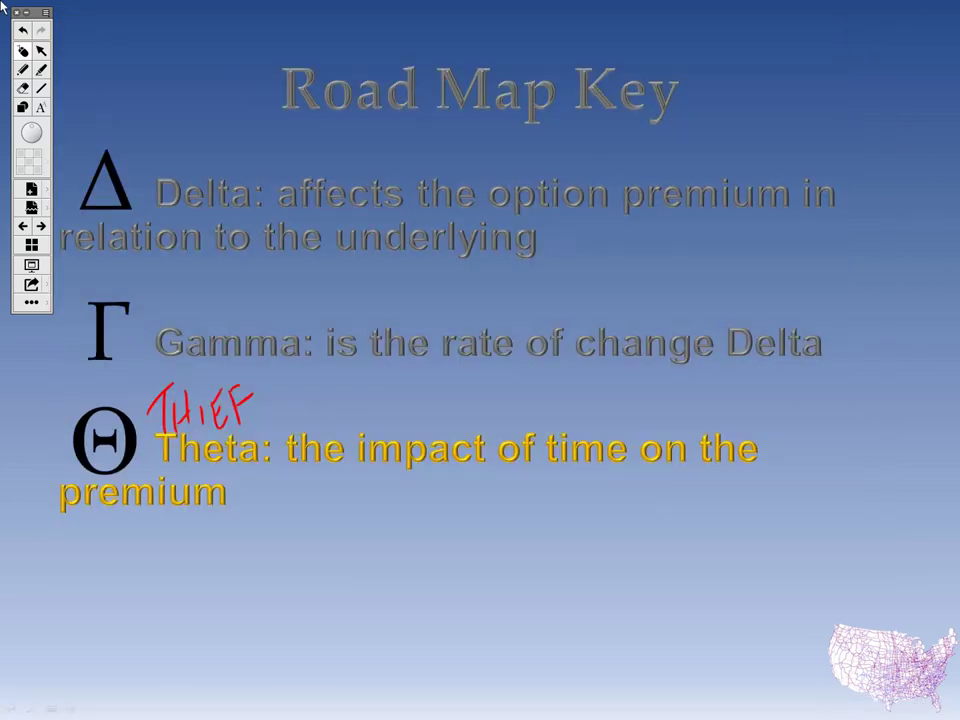
# Reveal the Vega bullet on the Road Map Key slide and handwrite "+1%" beside it.
pyautogui.press('Right')
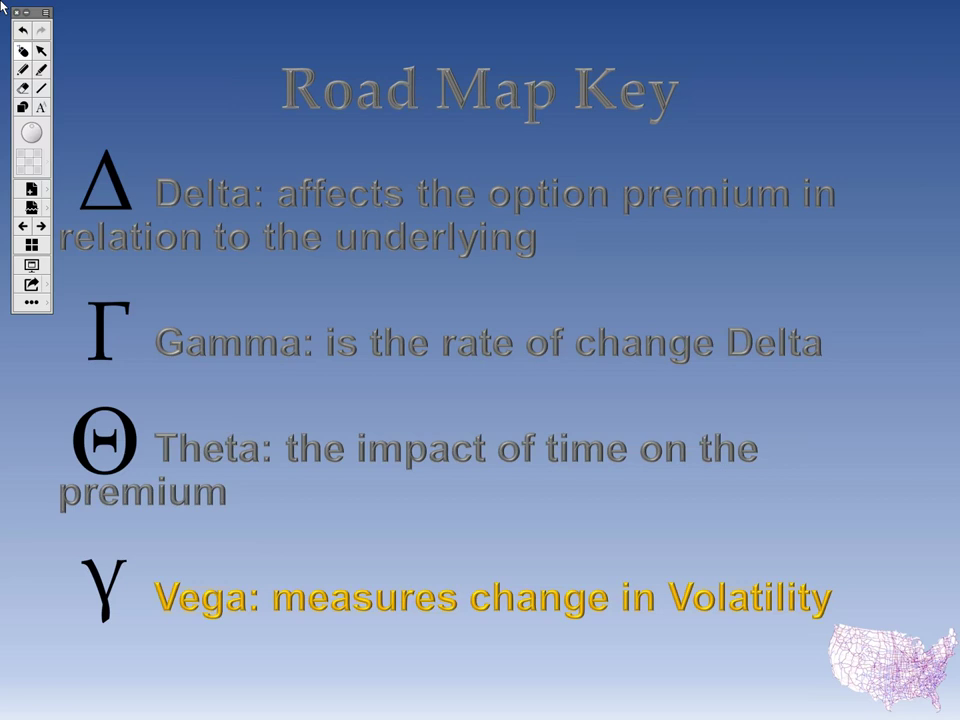
pyautogui.moveTo(839, 570); pyautogui.dragTo(836, 598)
pyautogui.moveTo(873, 548)
pyautogui.mouseDown()
pyautogui.moveTo(868, 604)
pyautogui.moveTo(886, 546)
pyautogui.moveTo(934, 579)
pyautogui.moveTo(910, 606)
pyautogui.mouseUp()
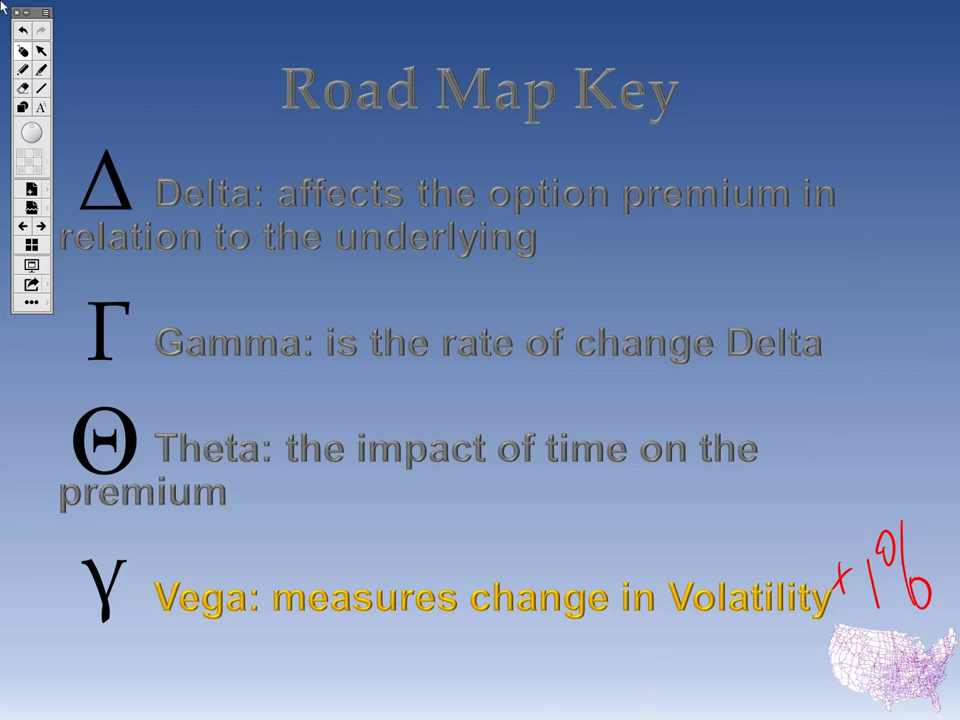
# Switch to the QQQ option chain in the simulated thinkorswim window, pen-mark the put Vega header and write "32.82%" near the 18 SEP 20 volatility.
pyautogui.click(348, 708)
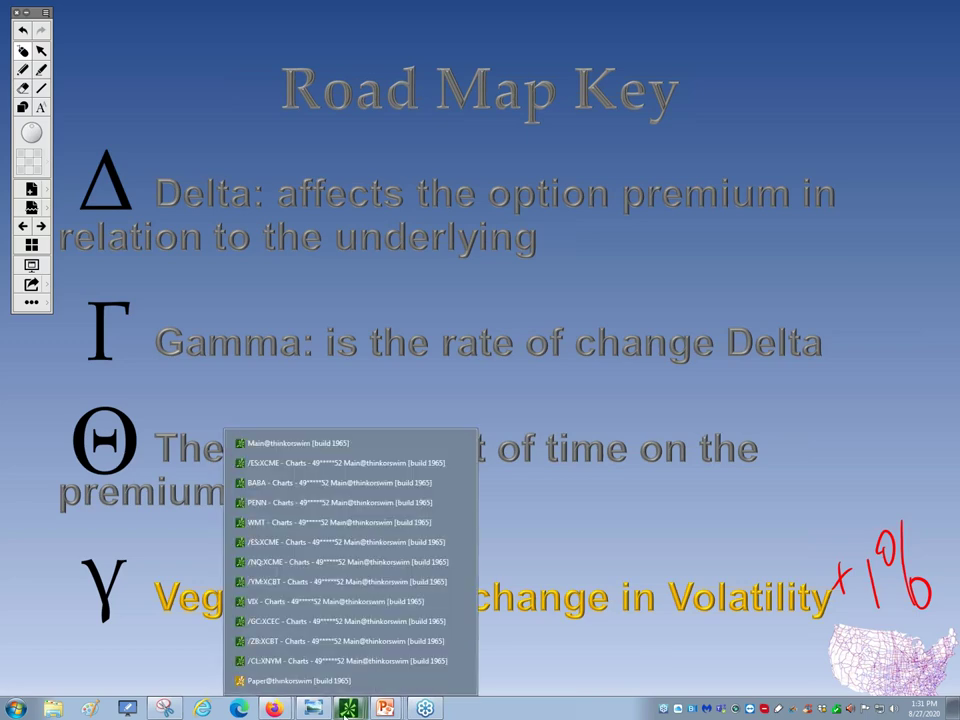
pyautogui.click(343, 683)
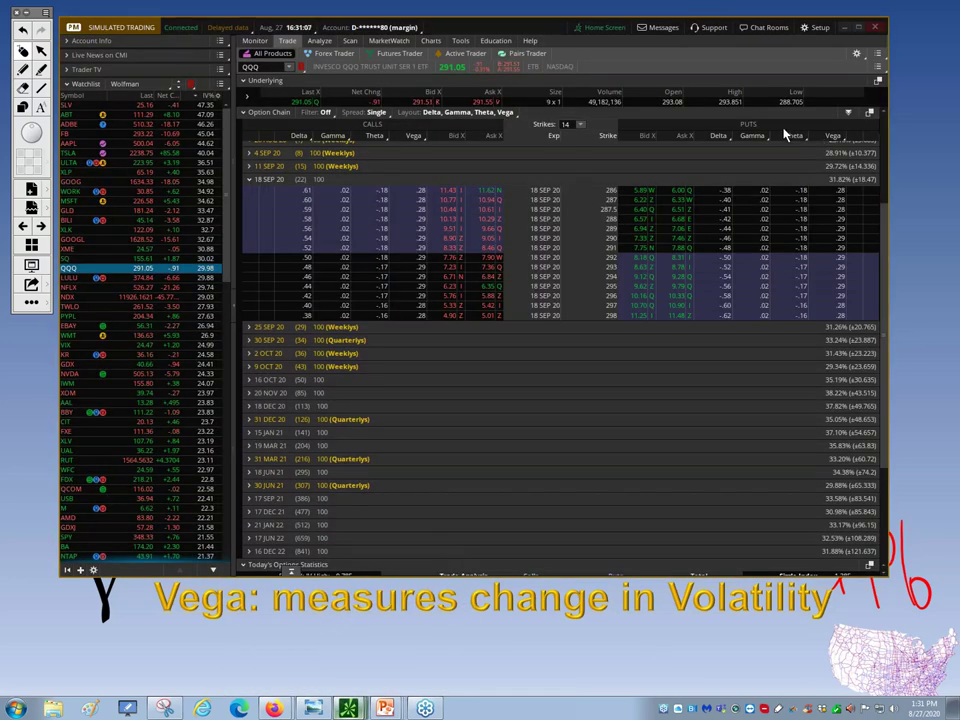
pyautogui.click(22, 70)
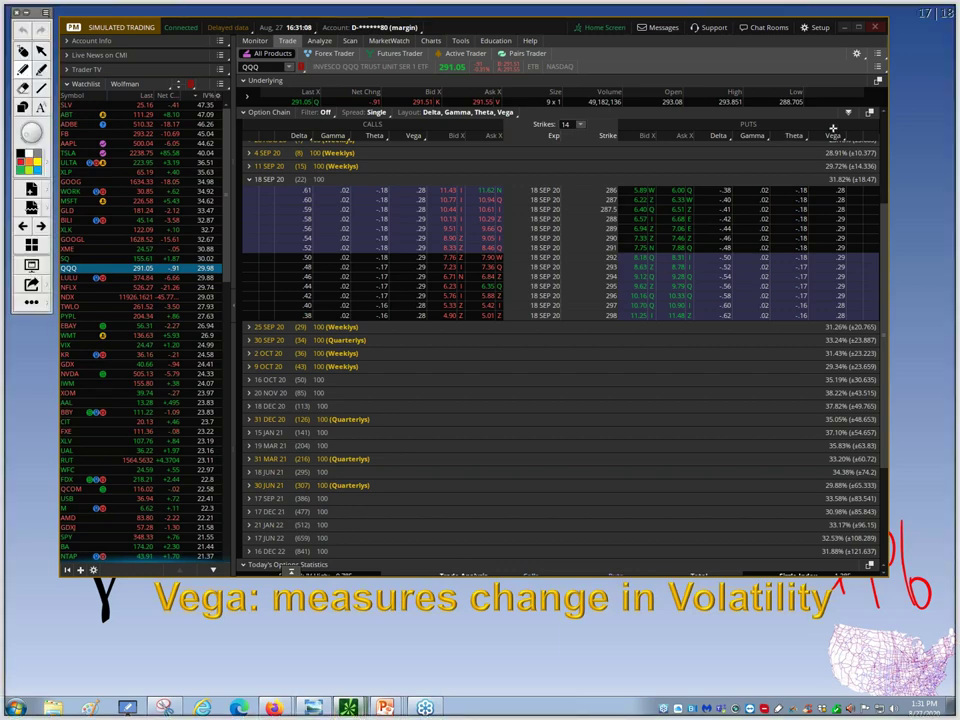
pyautogui.moveTo(820, 141)
pyautogui.mouseDown()
pyautogui.moveTo(838, 148)
pyautogui.moveTo(818, 177)
pyautogui.mouseUp()
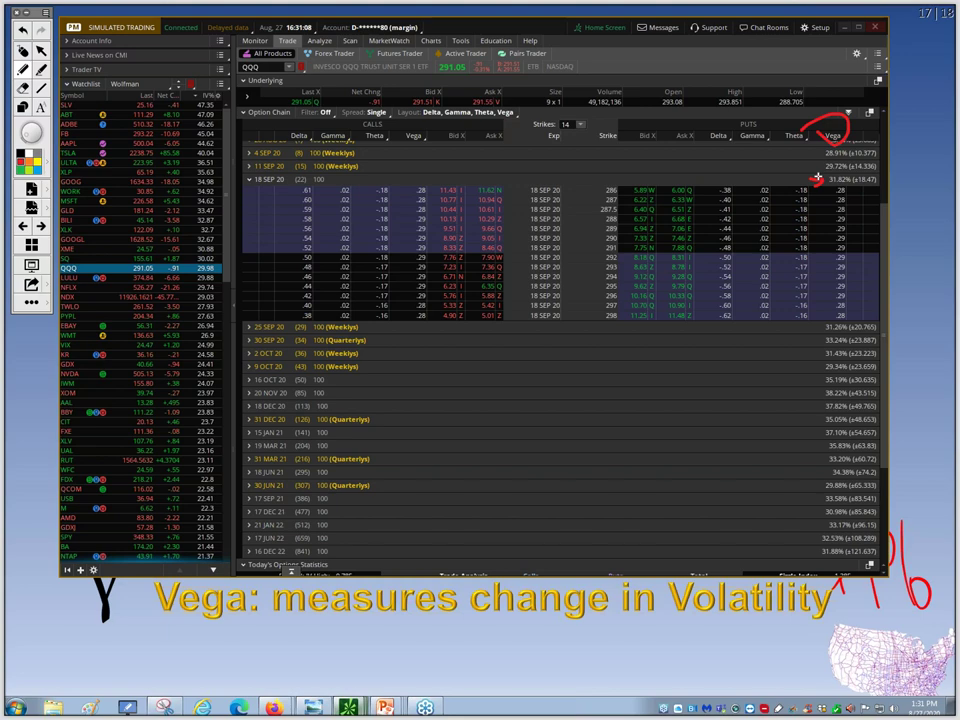
pyautogui.moveTo(818, 177); pyautogui.dragTo(826, 180)
pyautogui.moveTo(763, 169)
pyautogui.mouseDown()
pyautogui.moveTo(764, 187)
pyautogui.moveTo(786, 158)
pyautogui.moveTo(813, 161)
pyautogui.mouseUp()
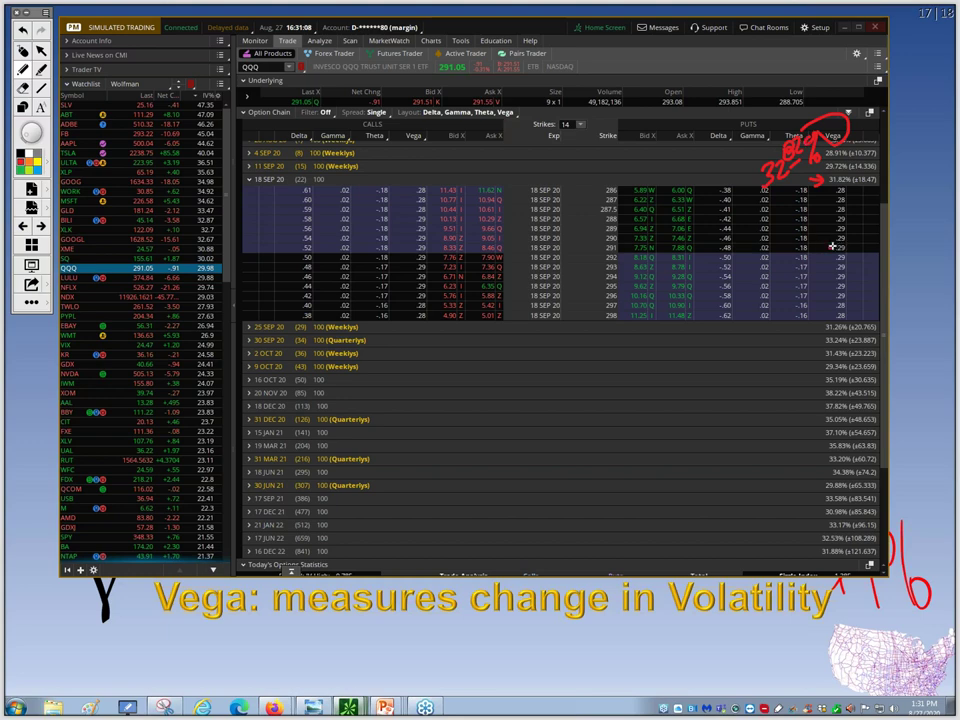
# Draw an arrow from the 291 put's vega to its ask price and add pen marks around the call and put vega columns.
pyautogui.moveTo(828, 240); pyautogui.dragTo(705, 243)
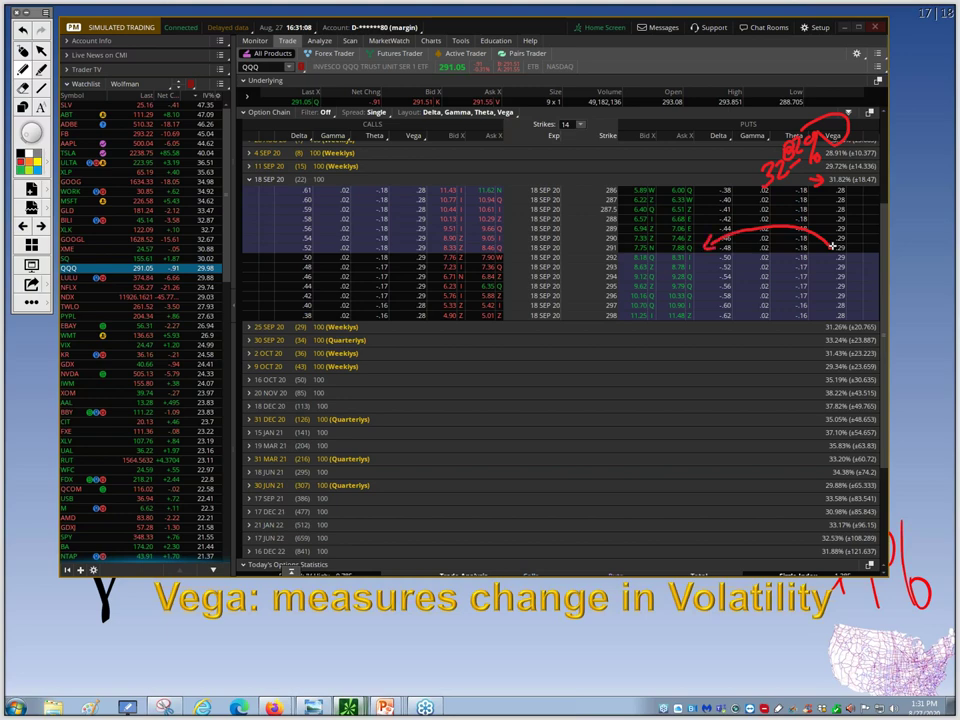
pyautogui.moveTo(438, 73); pyautogui.dragTo(467, 73)
pyautogui.moveTo(430, 252); pyautogui.dragTo(442, 258)
pyautogui.moveTo(426, 318); pyautogui.dragTo(426, 328)
pyautogui.moveTo(848, 230); pyautogui.dragTo(849, 273)
# Leave pen mode and expand the 15 JAN 21 expiration to examine its vega values.
pyautogui.click(23, 47)
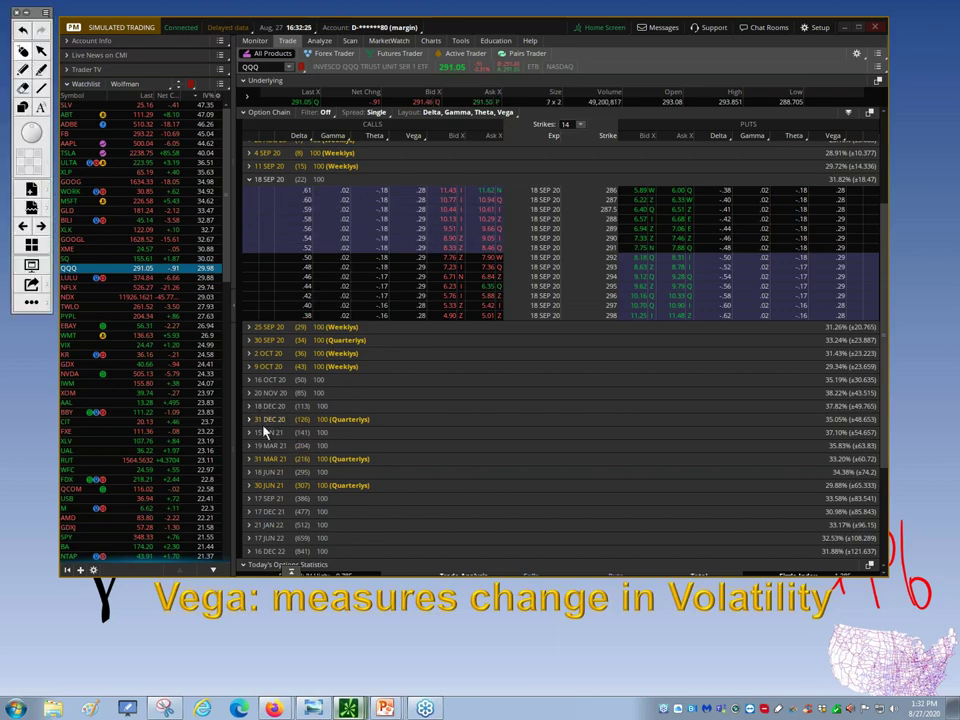
pyautogui.click(258, 434)
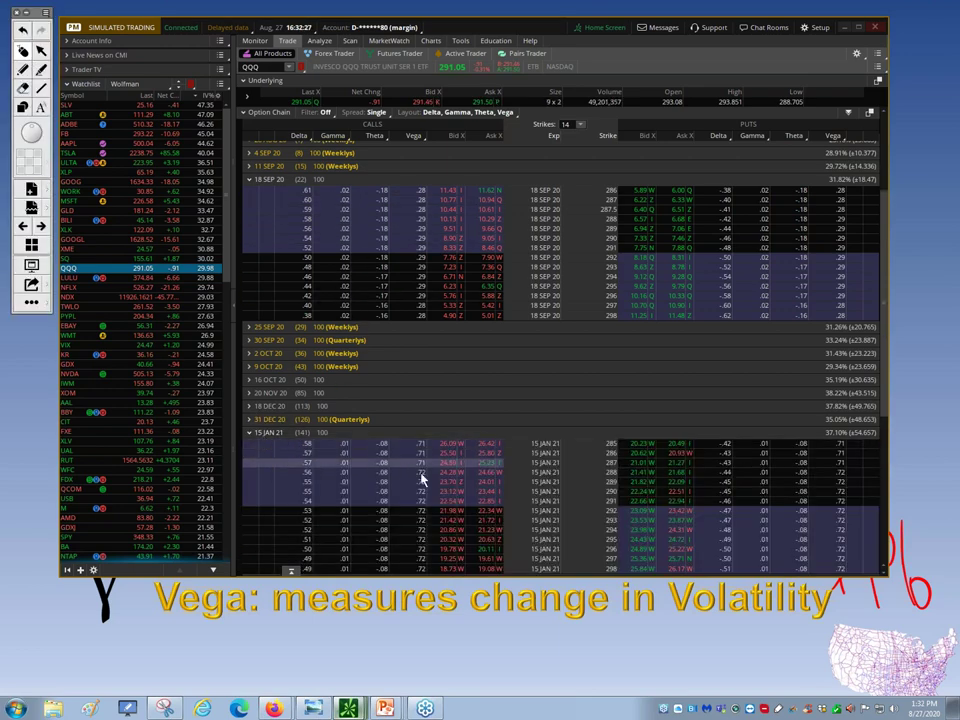
pyautogui.scroll(-1, 422, 480)
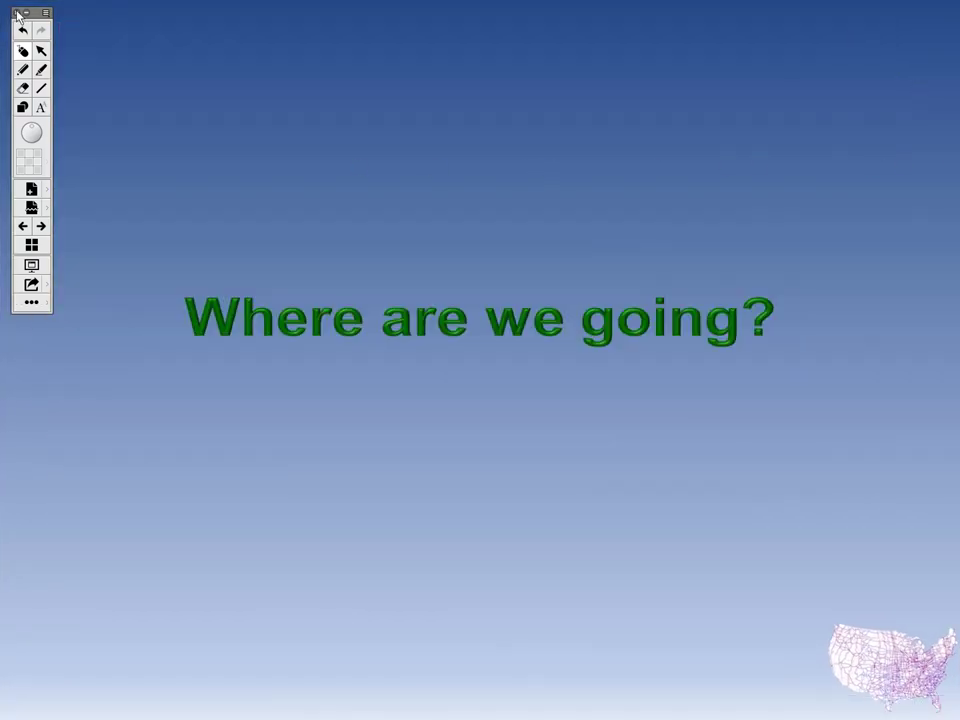
# Collapse the annotation toolbar and advance from "Where are we going?" past the road map to the Assumption signpost slide.
pyautogui.click(26, 13)
pyautogui.click(510, 386)
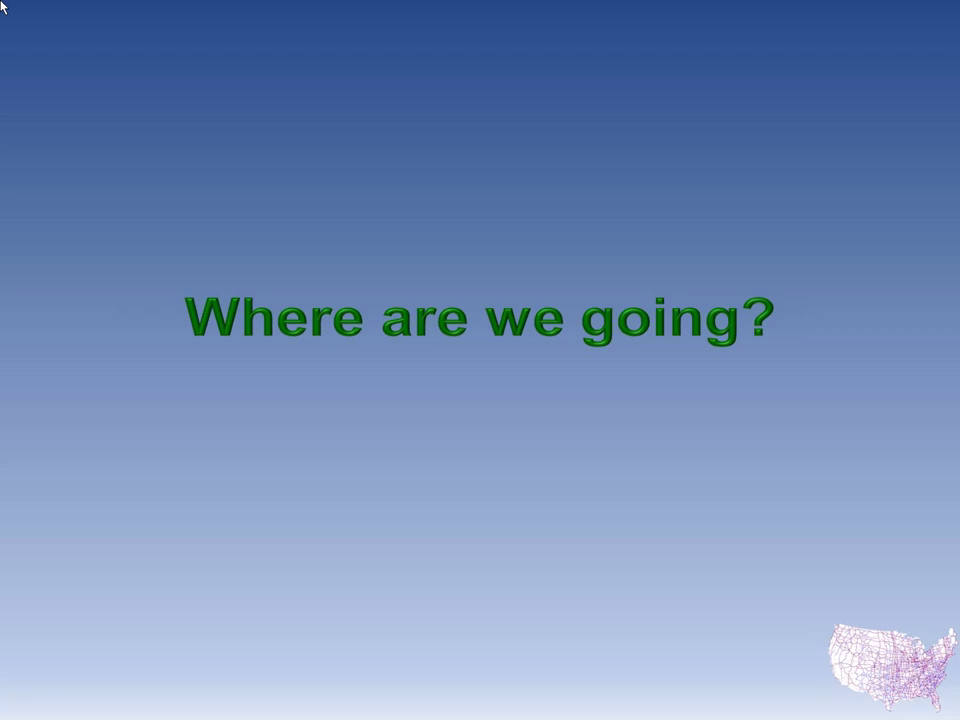
pyautogui.press('Right')
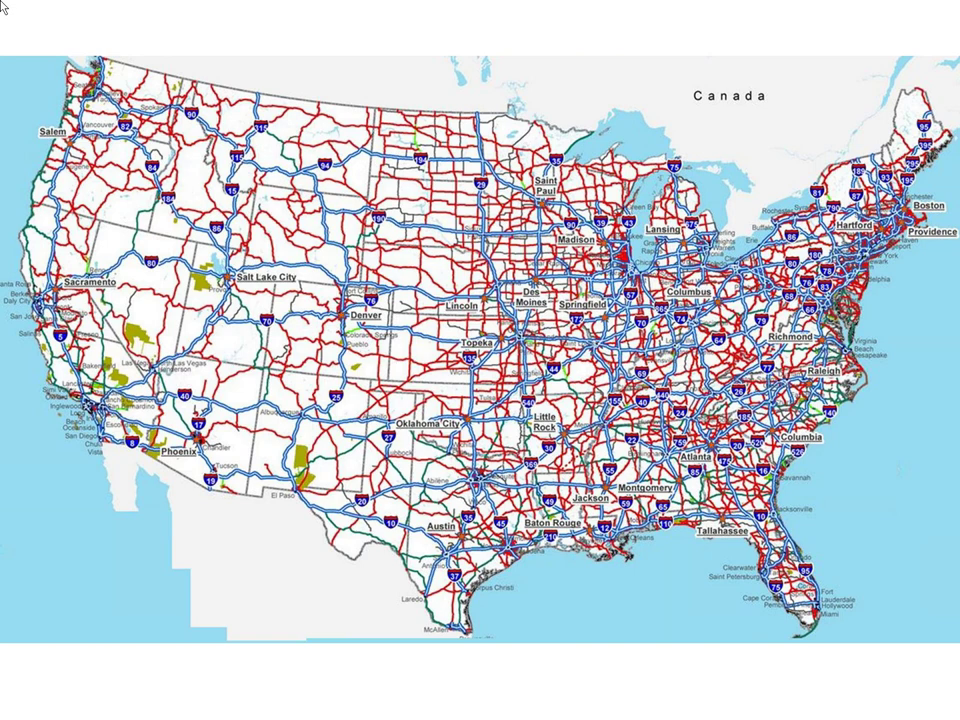
pyautogui.press('Right')
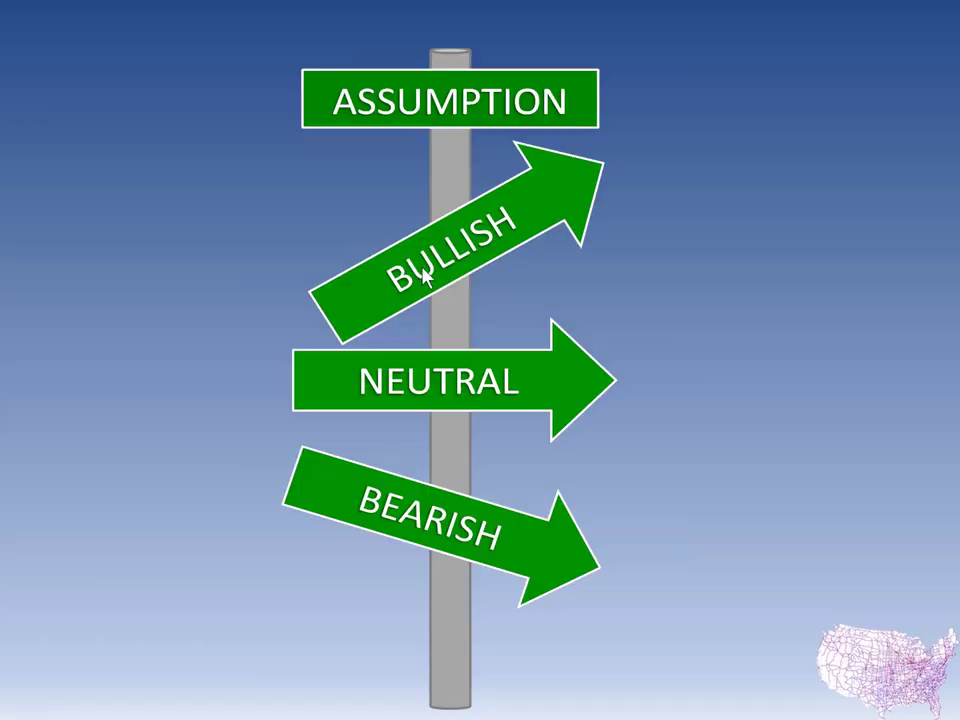
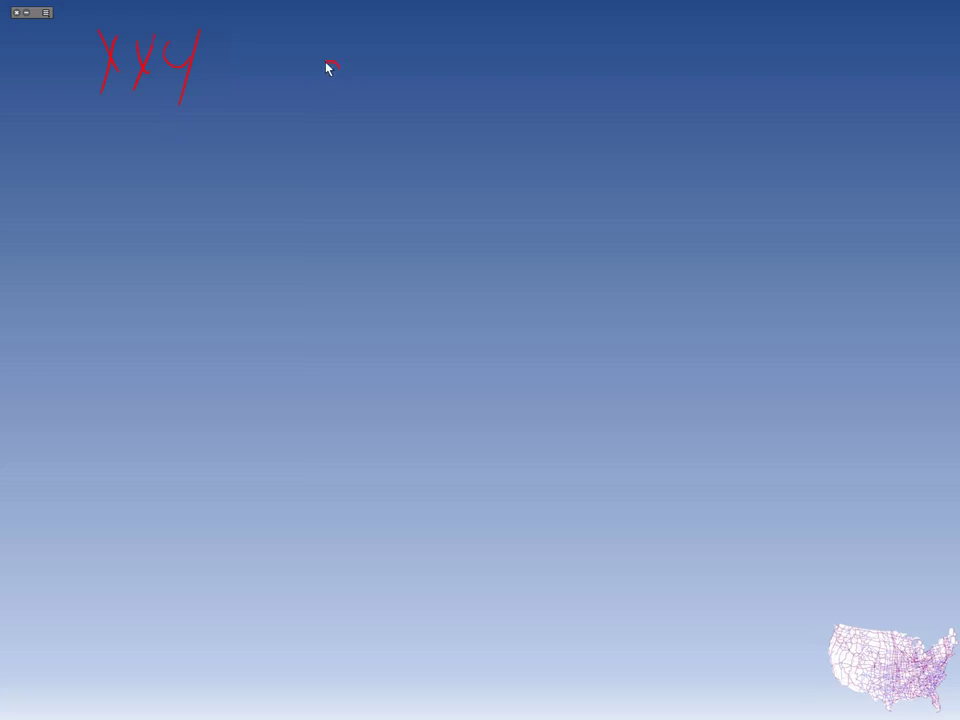
# Handwrite the numerator "(Current IV − Low IV)" on the blank slide and draw a fraction line under it.
pyautogui.moveTo(334, 64); pyautogui.dragTo(320, 122)
pyautogui.moveTo(340, 92); pyautogui.dragTo(355, 118)
pyautogui.moveTo(366, 118)
pyautogui.mouseDown()
pyautogui.moveTo(401, 94)
pyautogui.moveTo(437, 96)
pyautogui.moveTo(457, 72)
pyautogui.moveTo(480, 77)
pyautogui.moveTo(476, 103)
pyautogui.mouseUp()
pyautogui.moveTo(544, 46); pyautogui.dragTo(545, 90)
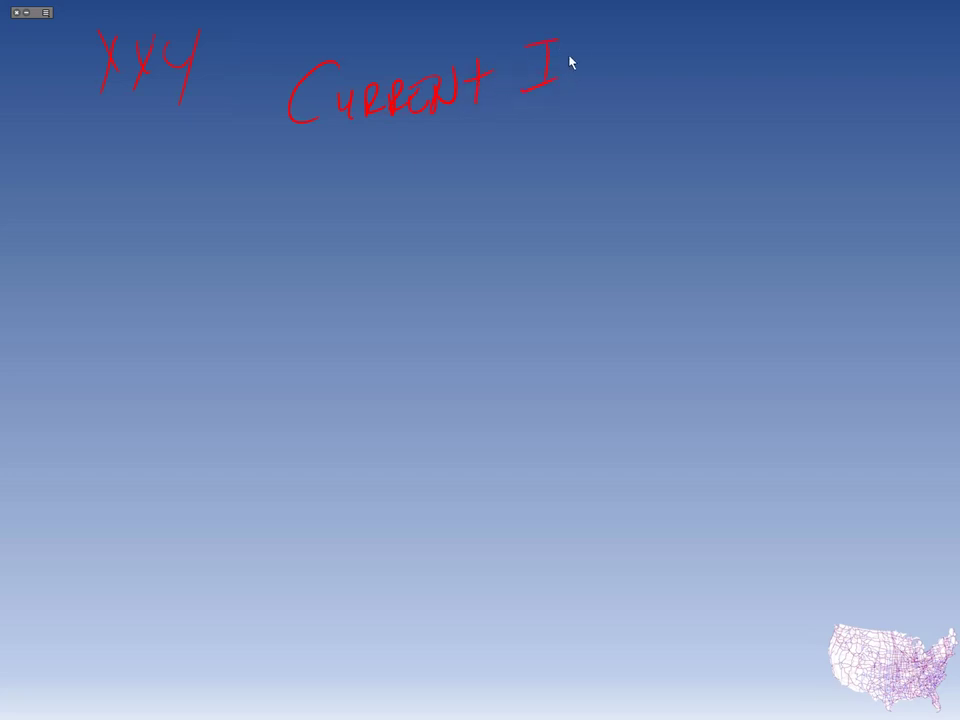
pyautogui.moveTo(577, 48); pyautogui.dragTo(588, 79)
pyautogui.moveTo(678, 60)
pyautogui.mouseDown()
pyautogui.moveTo(705, 101)
pyautogui.moveTo(836, 36)
pyautogui.moveTo(846, 98)
pyautogui.mouseUp()
pyautogui.moveTo(287, 38); pyautogui.dragTo(267, 161)
pyautogui.moveTo(216, 197); pyautogui.dragTo(874, 156)
# Handwrite the denominator "(High IV − Low IV)" below the fraction line and put a small star above "Current".
pyautogui.moveTo(330, 208); pyautogui.dragTo(322, 274)
pyautogui.moveTo(357, 190); pyautogui.dragTo(354, 262)
pyautogui.moveTo(326, 240); pyautogui.dragTo(358, 236)
pyautogui.moveTo(368, 240)
pyautogui.mouseDown()
pyautogui.moveTo(370, 262)
pyautogui.moveTo(392, 248)
pyautogui.moveTo(434, 256)
pyautogui.mouseUp()
pyautogui.moveTo(455, 222)
pyautogui.mouseDown()
pyautogui.moveTo(453, 255)
pyautogui.moveTo(456, 238)
pyautogui.mouseUp()
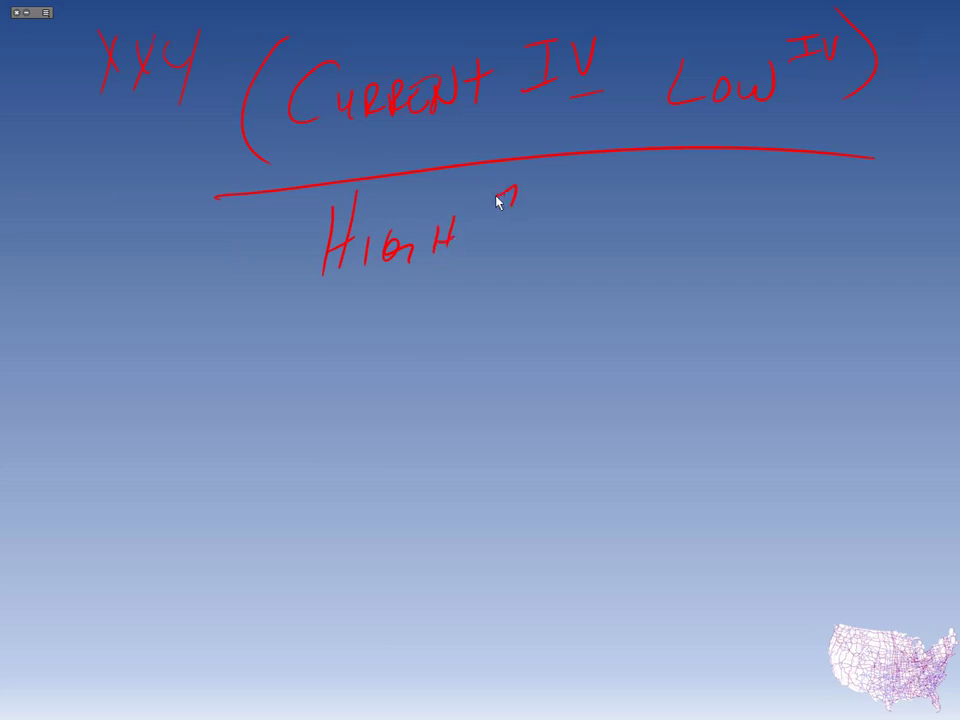
pyautogui.moveTo(491, 198); pyautogui.dragTo(505, 194)
pyautogui.moveTo(511, 190)
pyautogui.mouseDown()
pyautogui.moveTo(509, 222)
pyautogui.moveTo(548, 184)
pyautogui.mouseUp()
pyautogui.moveTo(571, 227); pyautogui.dragTo(594, 225)
pyautogui.moveTo(654, 190)
pyautogui.mouseDown()
pyautogui.moveTo(666, 244)
pyautogui.moveTo(690, 230)
pyautogui.moveTo(766, 229)
pyautogui.mouseUp()
pyautogui.moveTo(811, 199); pyautogui.dragTo(827, 197)
pyautogui.moveTo(819, 198)
pyautogui.mouseDown()
pyautogui.moveTo(819, 214)
pyautogui.moveTo(843, 191)
pyautogui.moveTo(842, 240)
pyautogui.mouseUp()
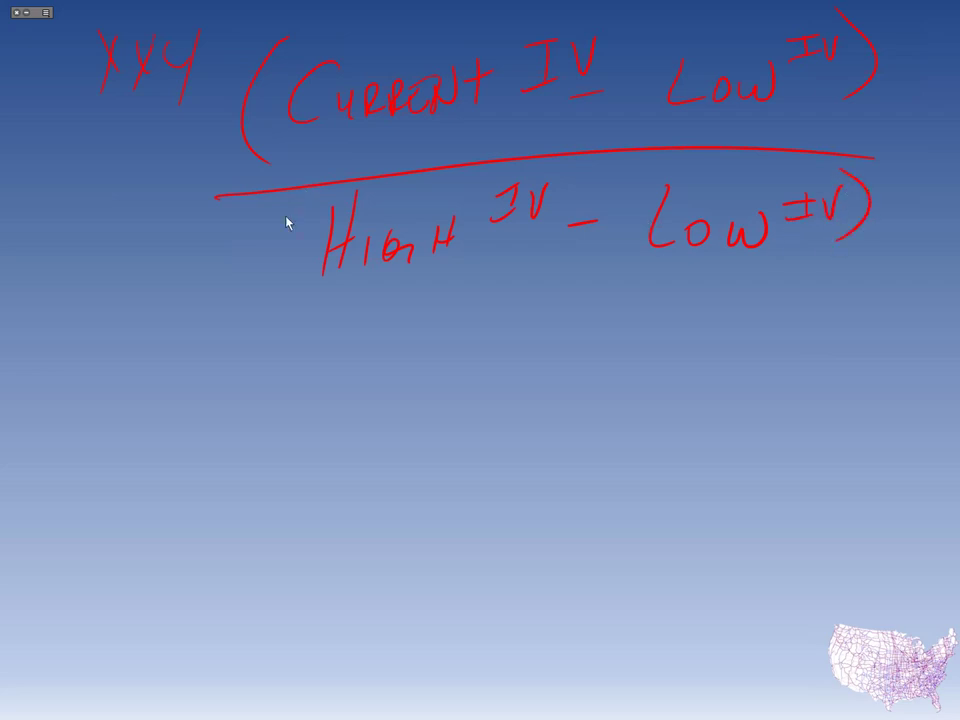
pyautogui.moveTo(284, 232); pyautogui.dragTo(297, 318)
pyautogui.moveTo(312, 40)
pyautogui.mouseDown()
pyautogui.moveTo(312, 52)
pyautogui.moveTo(318, 46)
pyautogui.mouseUp()
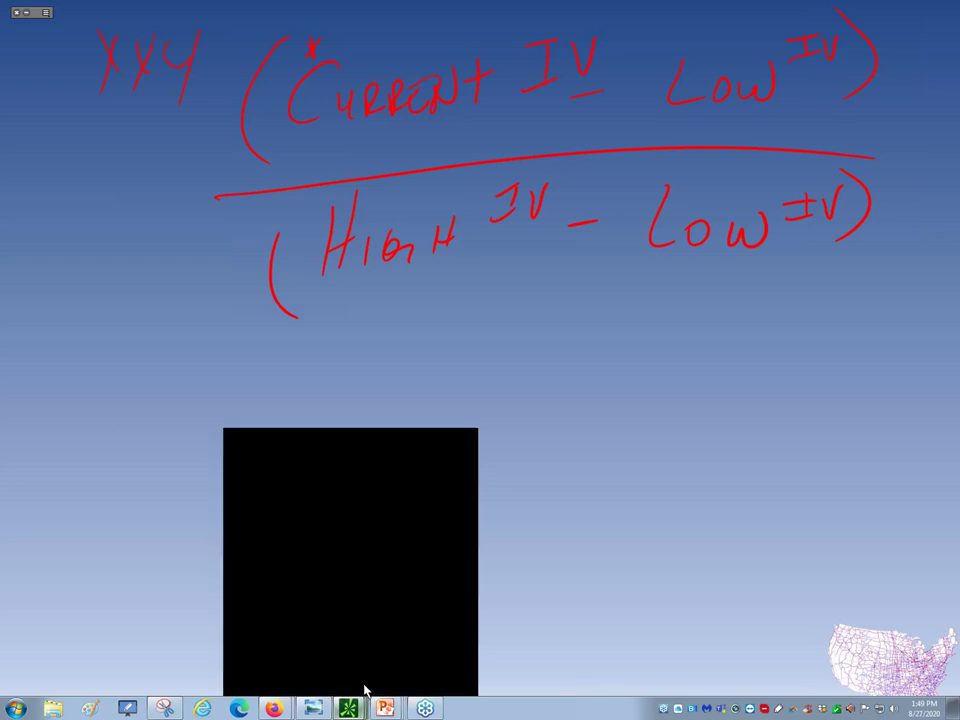
# Show the BABA chart in the maximized simulated thinkorswim window and enlarge its implied volatility pane.
pyautogui.click(366, 690)
pyautogui.click(430, 41)
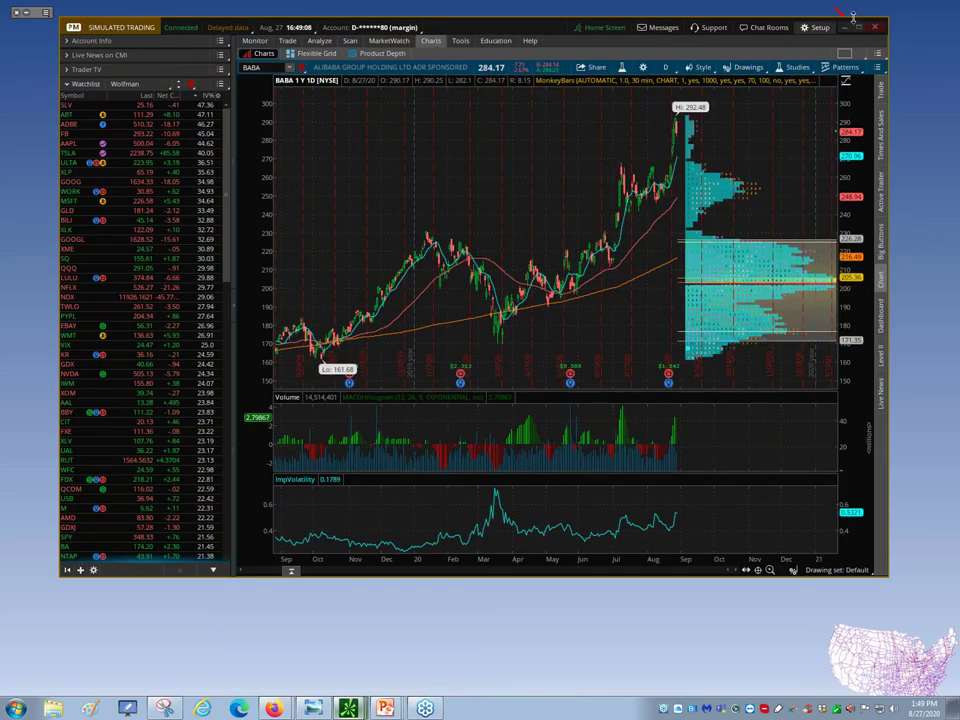
pyautogui.click(858, 27)
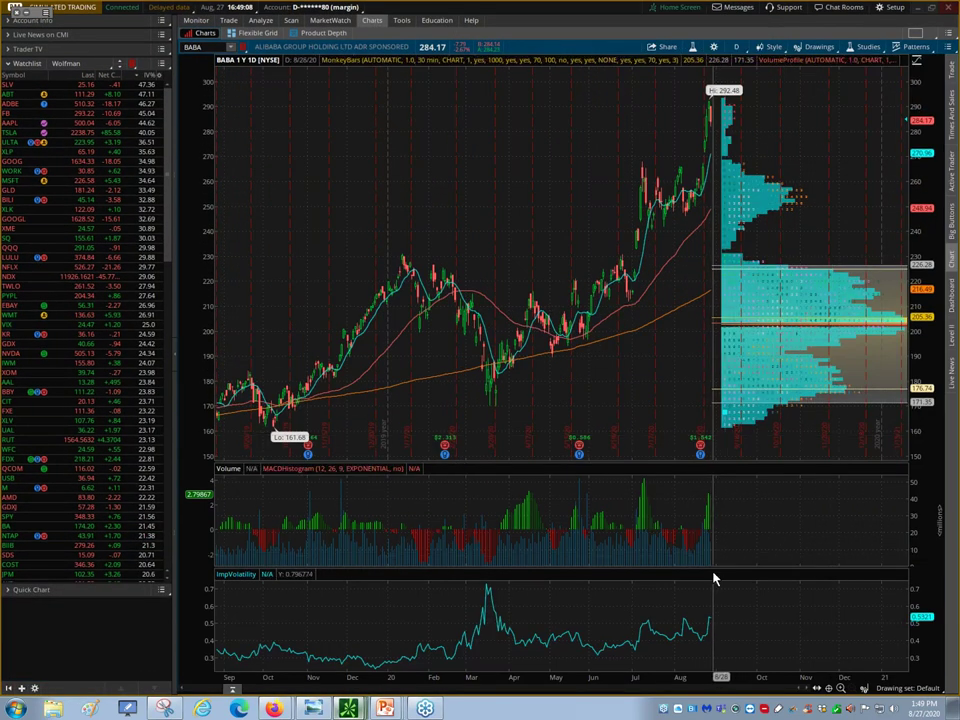
pyautogui.moveTo(718, 566); pyautogui.dragTo(720, 510)
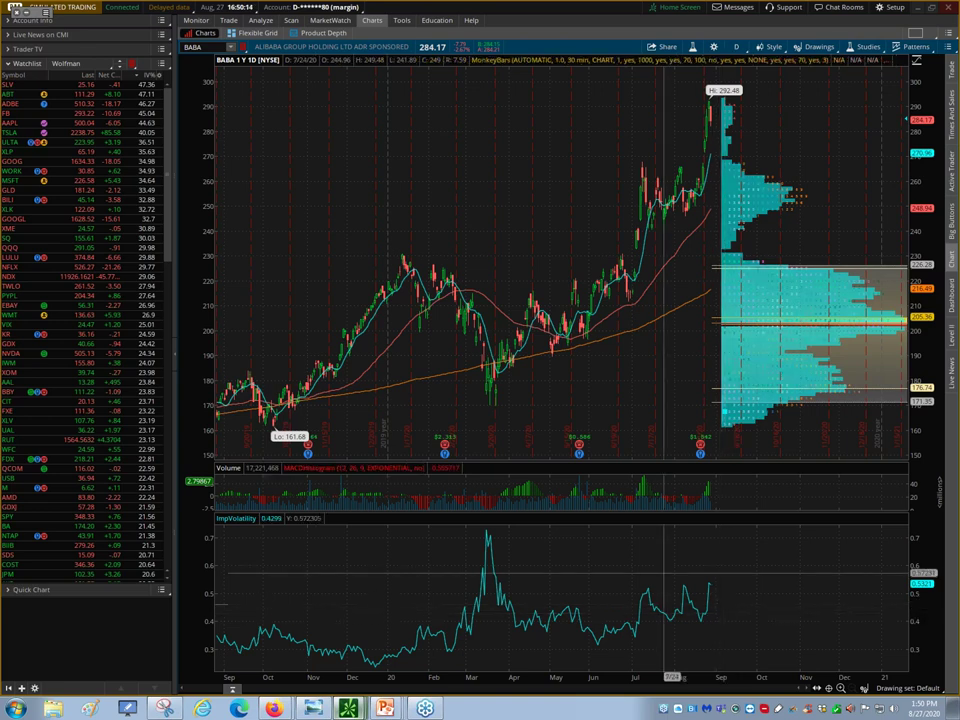
# Display BABA's option chain, and return to the slide show to advance past the "Why Does Volatility Matter?" slide.
pyautogui.moveTo(233, 26)
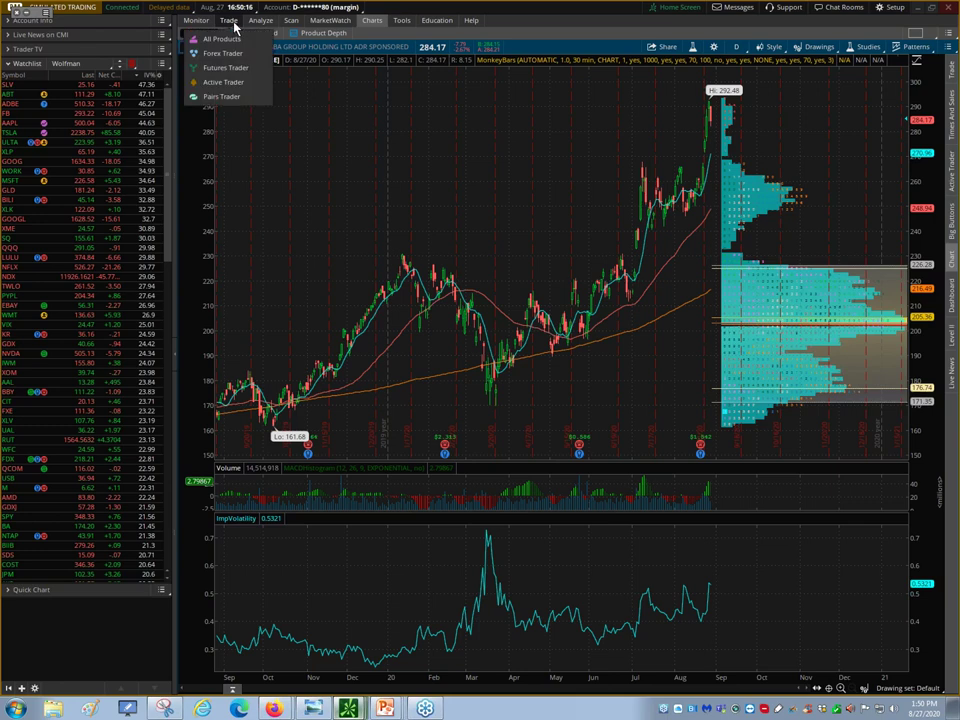
pyautogui.click(233, 24)
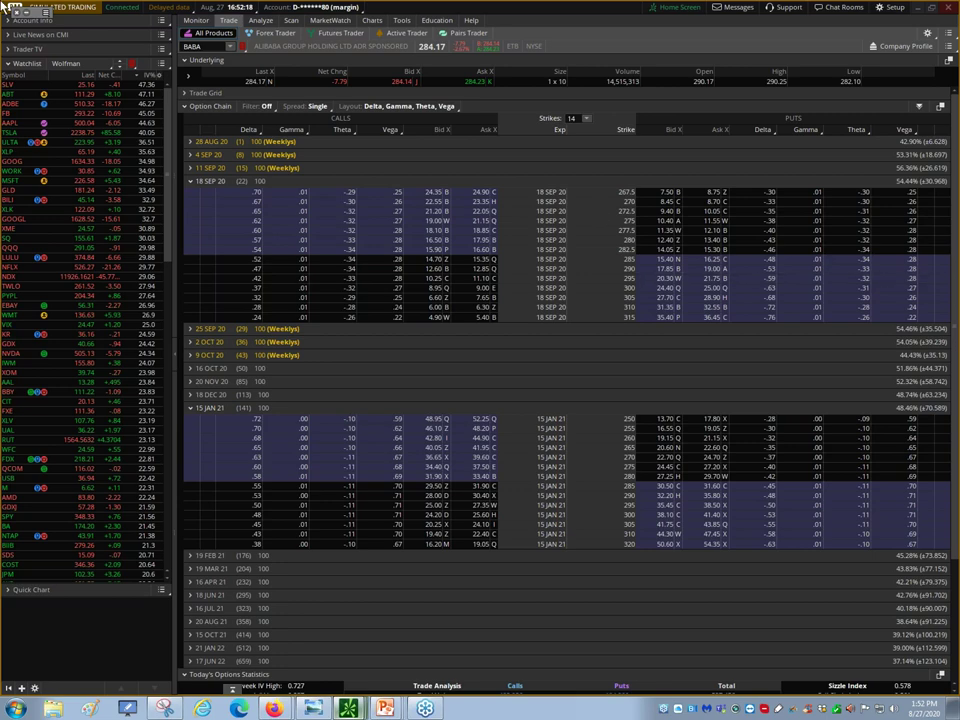
pyautogui.click(927, 9)
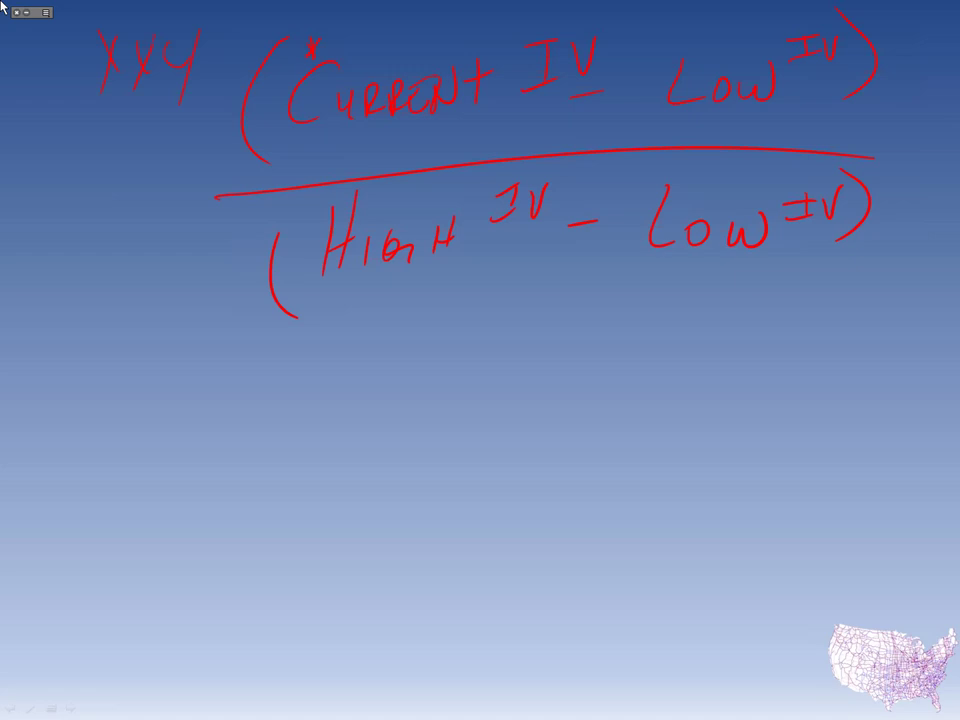
pyautogui.press('Right')
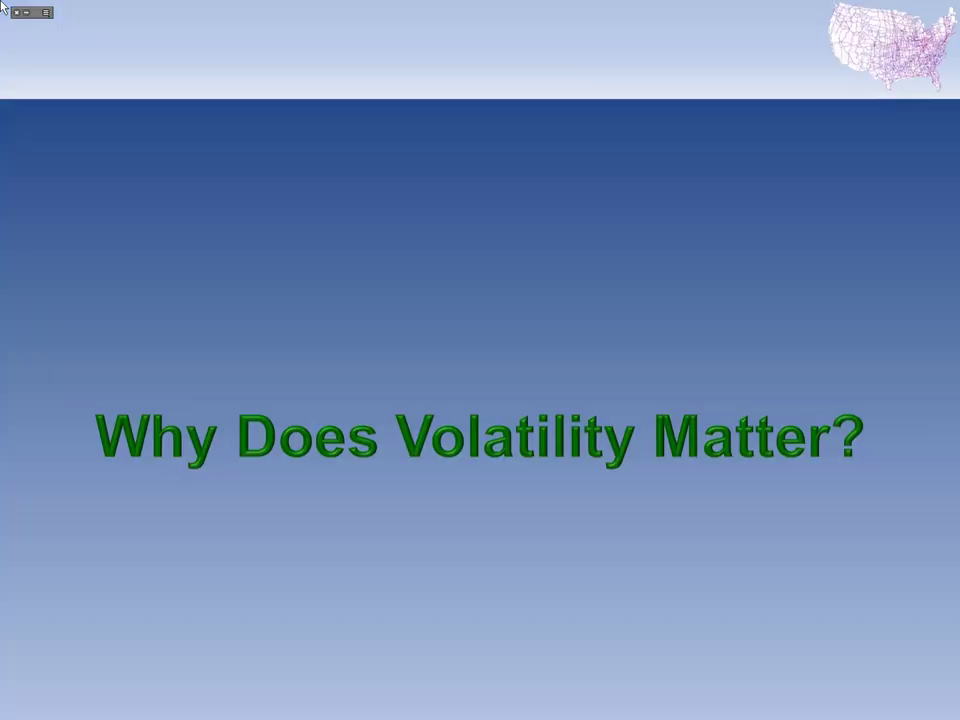
pyautogui.press('Right')
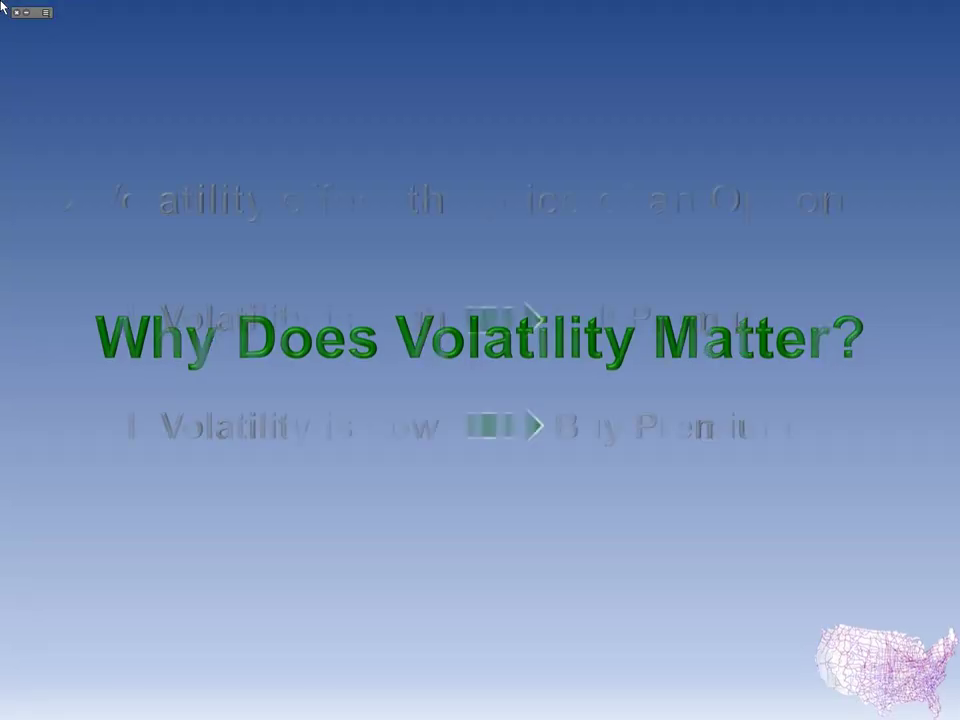
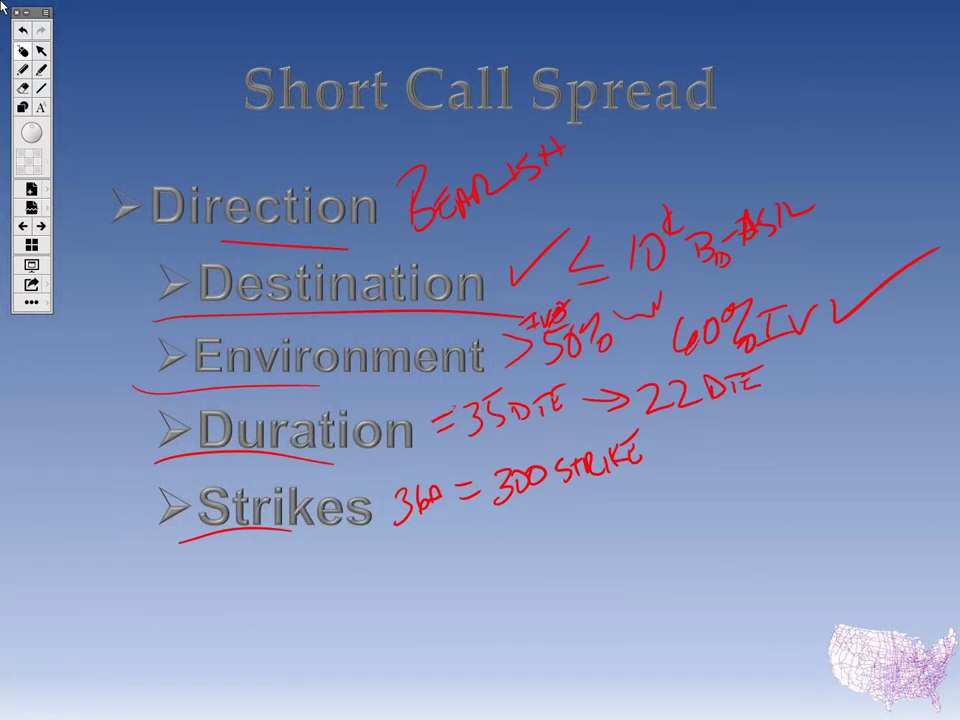
# Underline the handwritten "35 DTE" and "22 DTE" on the Duration line of the Short Call Spread slide.
pyautogui.moveTo(440, 453); pyautogui.dragTo(577, 421)
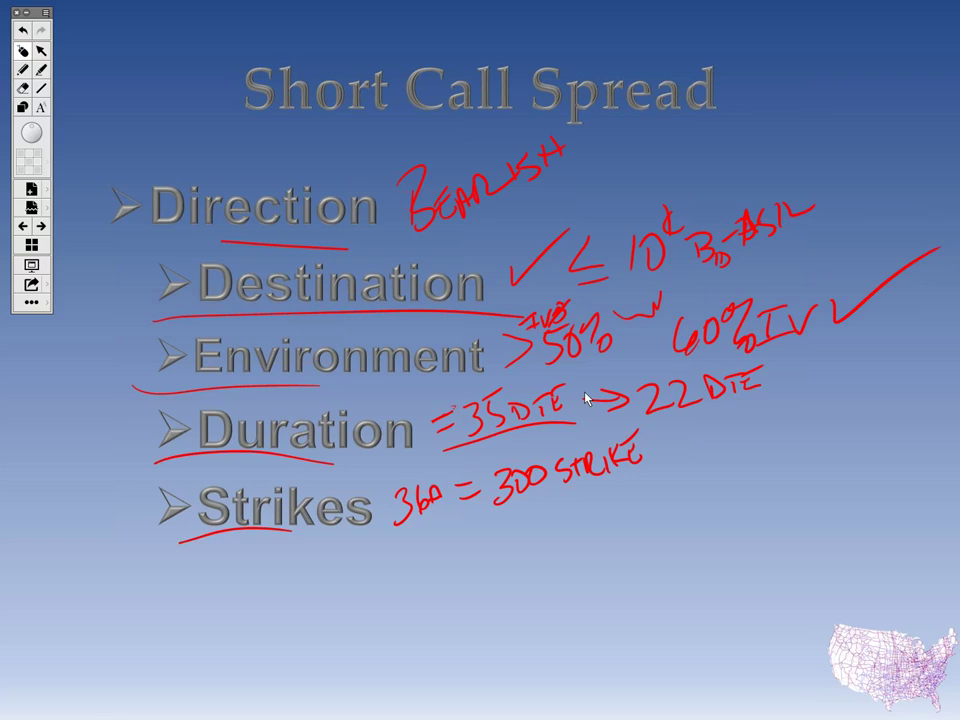
pyautogui.moveTo(678, 428)
pyautogui.mouseDown()
pyautogui.moveTo(690, 423)
pyautogui.moveTo(656, 432)
pyautogui.mouseUp()
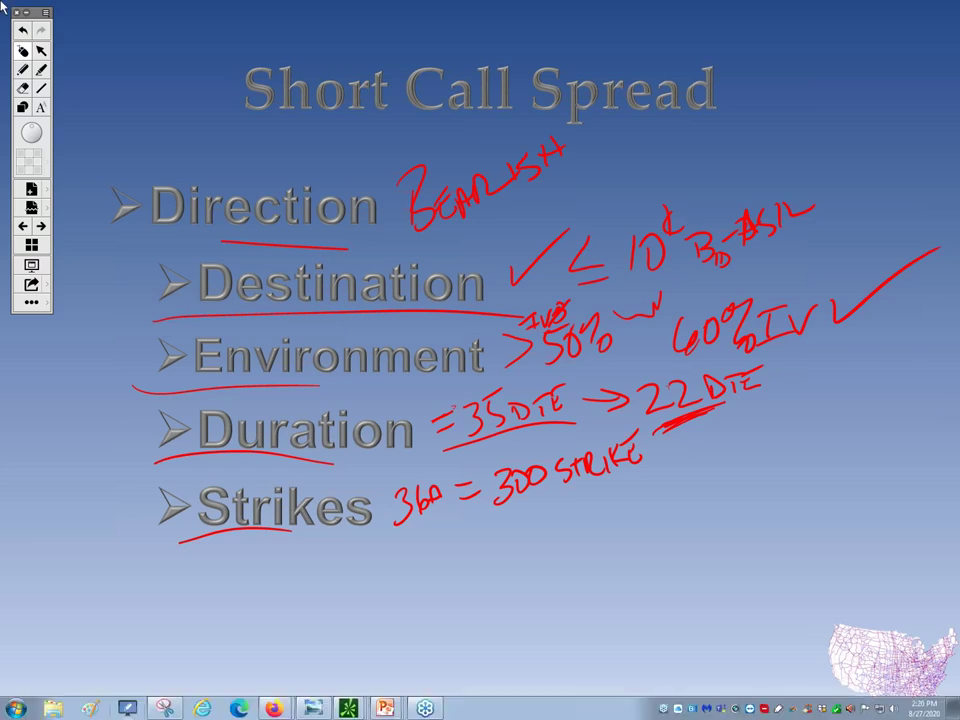
# Switch to BABA's option chain in the simulated thinkorswim window and expand the 16 OCT 20 expiration.
pyautogui.click(348, 708)
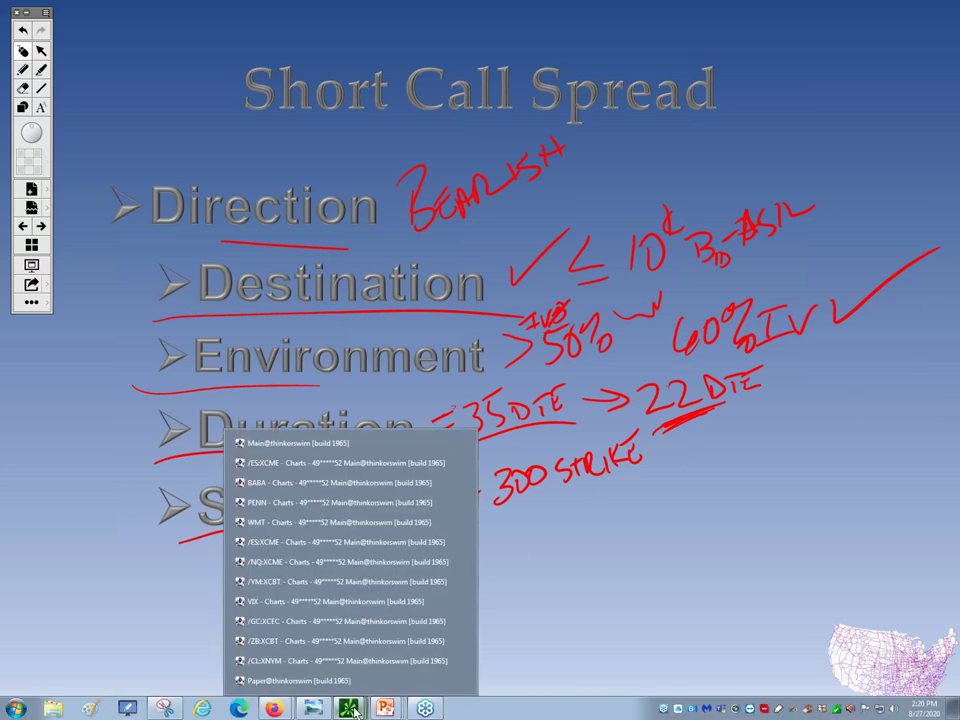
pyautogui.click(364, 680)
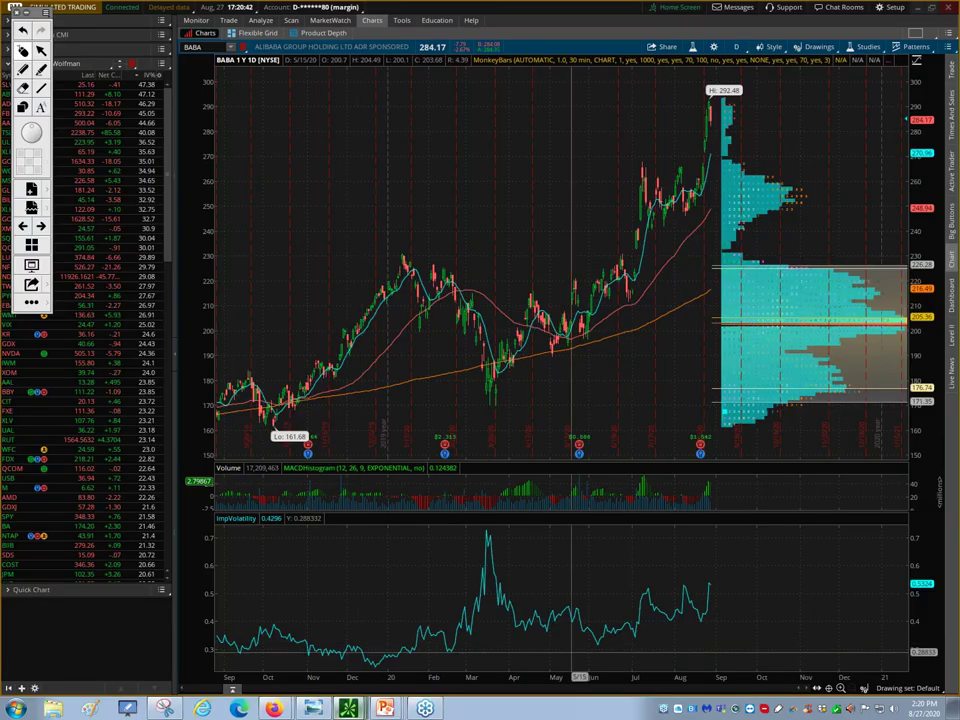
pyautogui.click(229, 22)
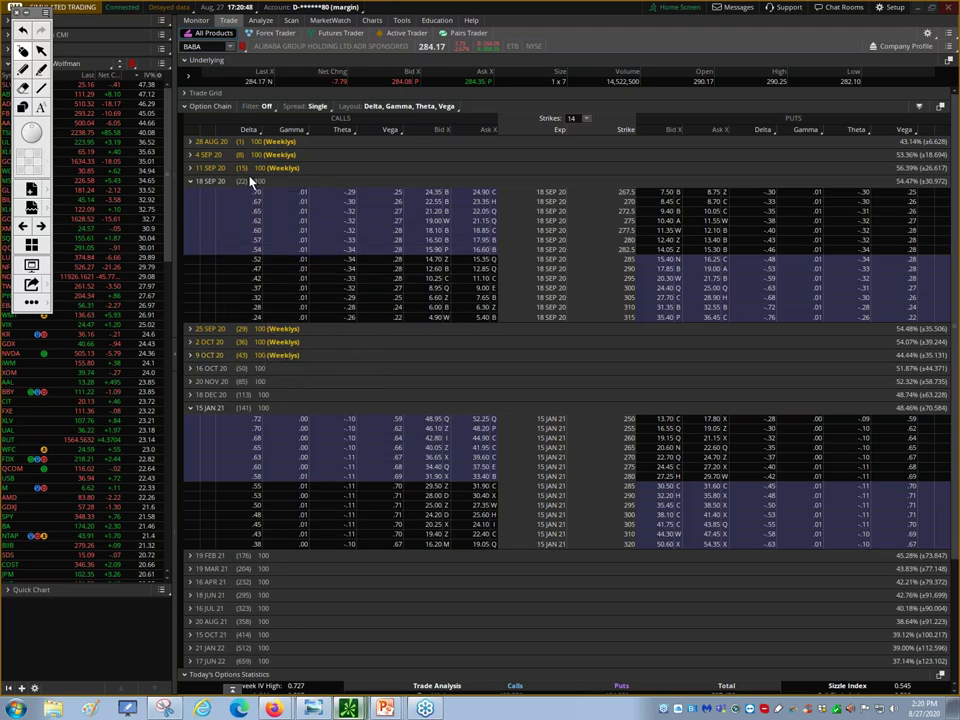
pyautogui.moveTo(247, 185)
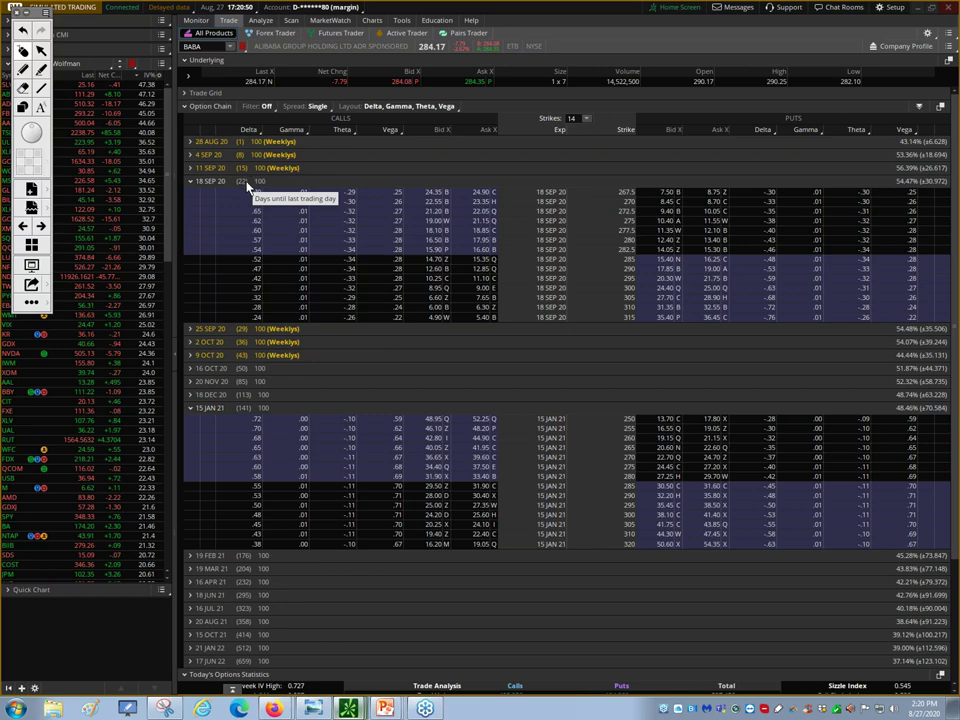
pyautogui.click(221, 370)
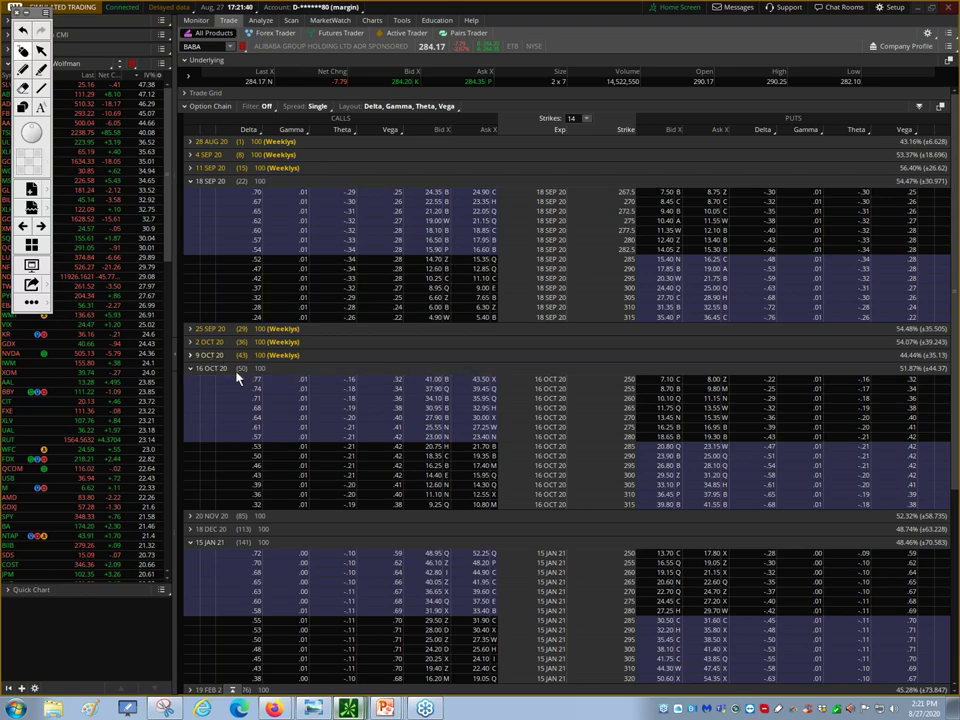
# Expand BABA's 2 OCT 20 expiration to examine its call quotes, and collapse it along with the trade grid.
pyautogui.click(191, 342)
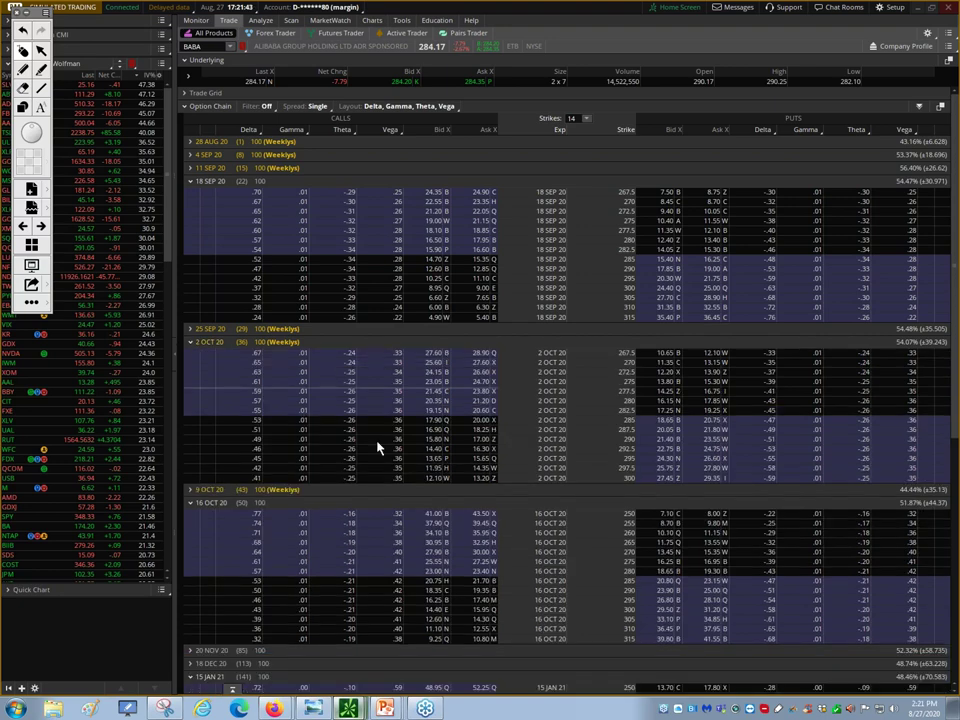
pyautogui.click(440, 420)
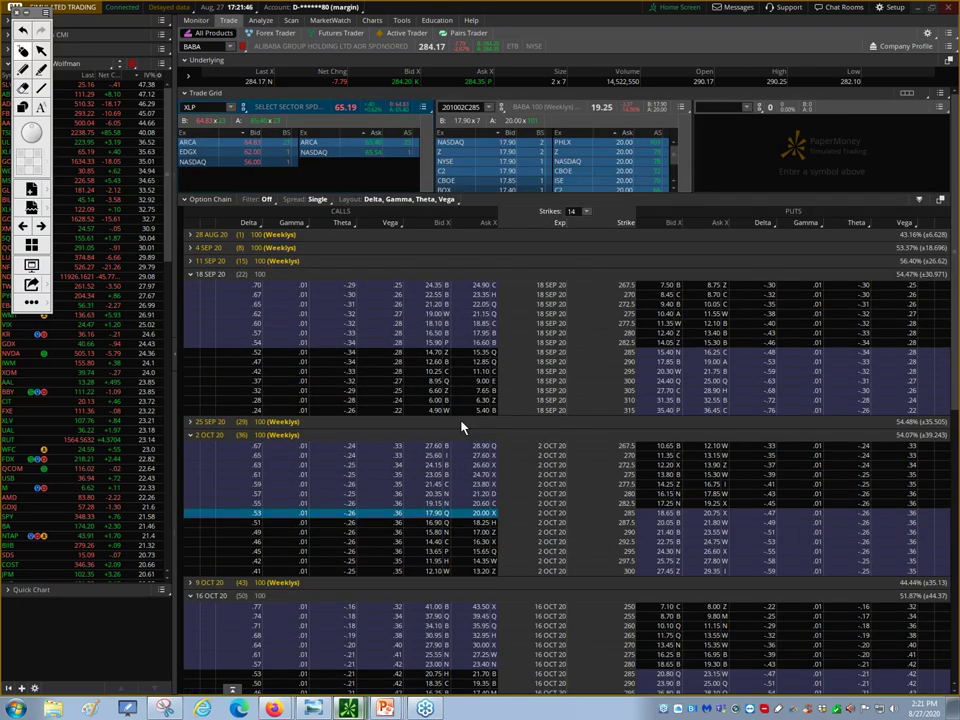
pyautogui.click(192, 93)
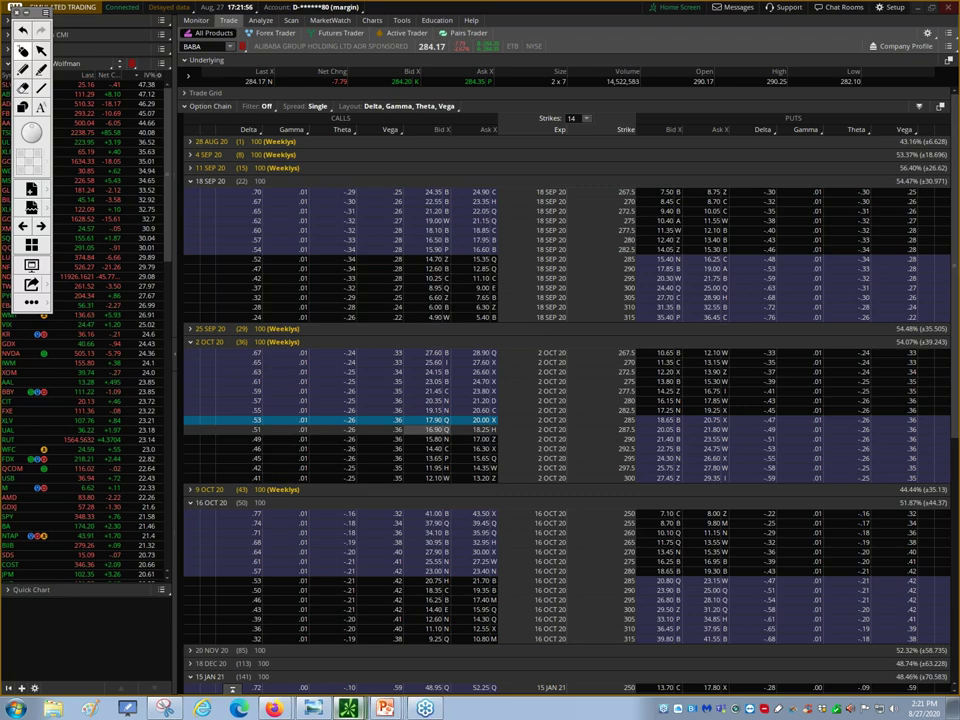
pyautogui.click(199, 345)
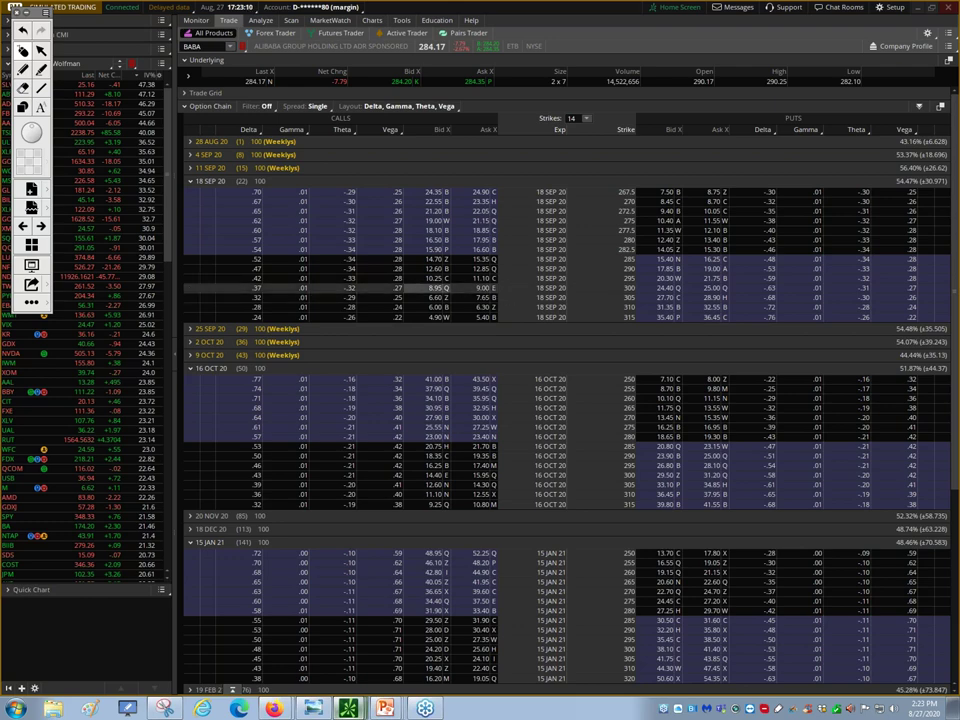
# Set up an order selling 10 BABA 18 SEP 20 300/310 call vertical spreads.
pyautogui.click(438, 287)
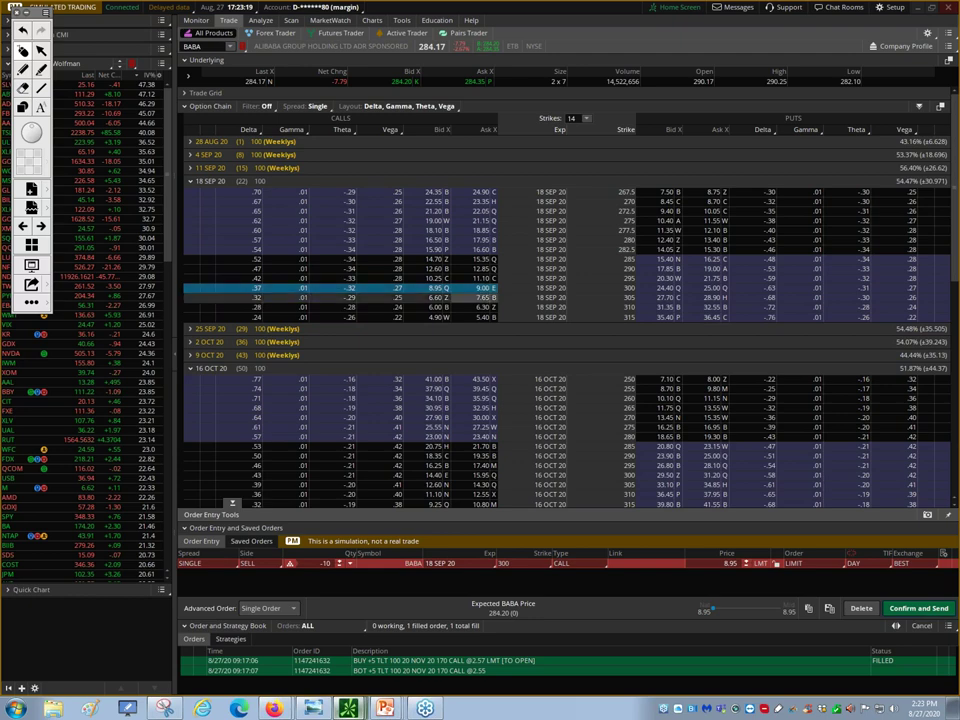
pyautogui.keyDown('ctrl'); pyautogui.click(483, 307); pyautogui.keyUp('ctrl')
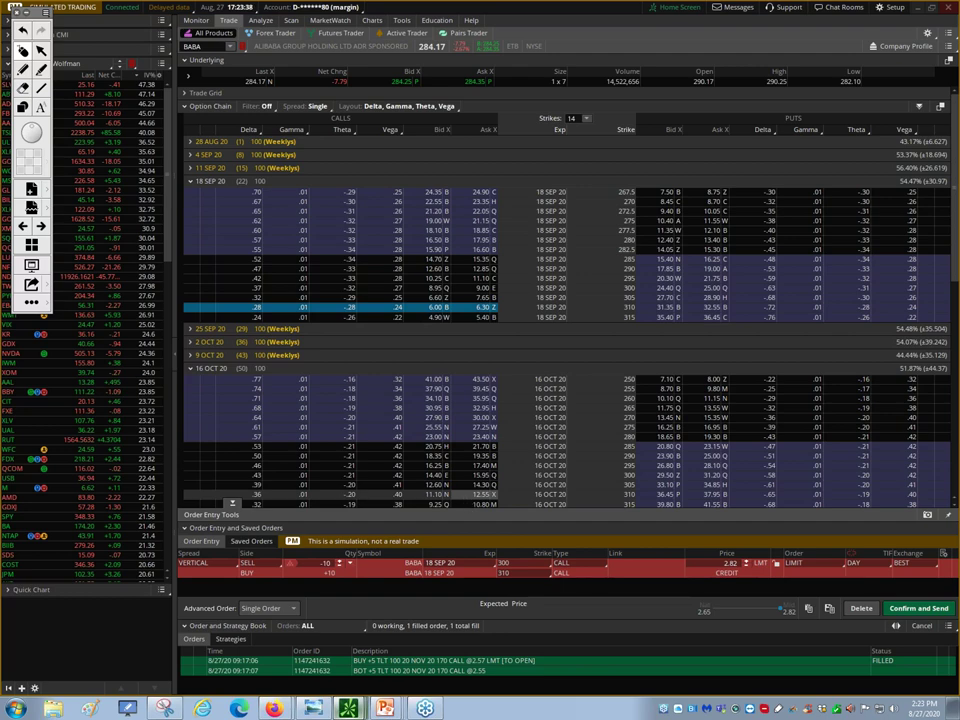
# Build a 10-contract short 16 OCT 20 310/320 call vertical for BABA, showing 20 strikes in the option chain.
pyautogui.click(435, 494)
pyautogui.scroll(-2, 435, 494)
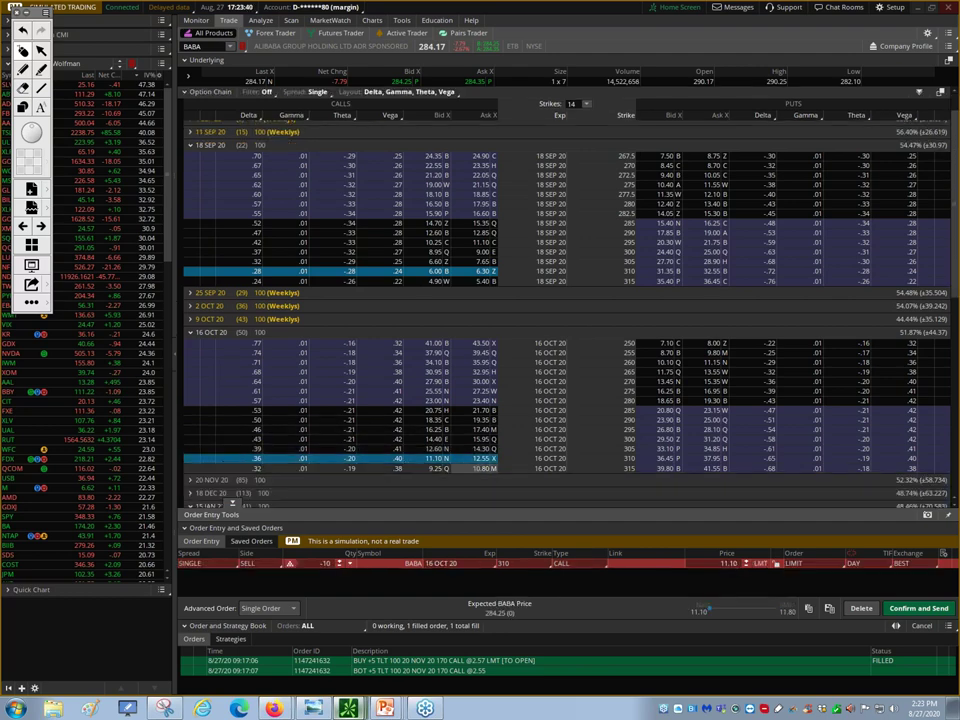
pyautogui.click(588, 104)
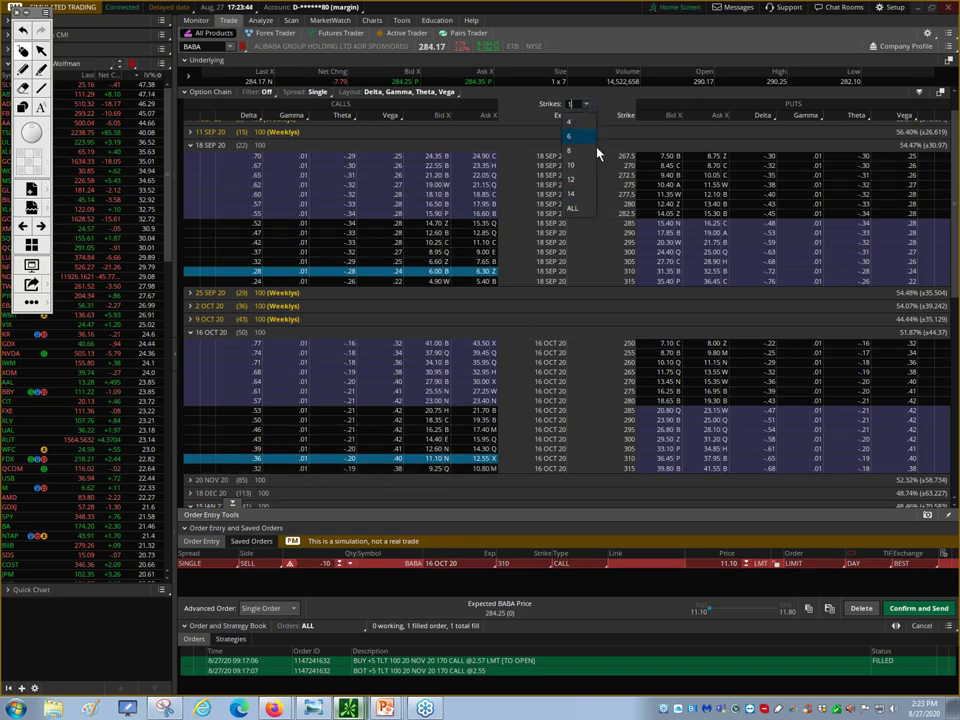
pyautogui.press('BackSpace')
pyautogui.write('20')
pyautogui.press('Return')
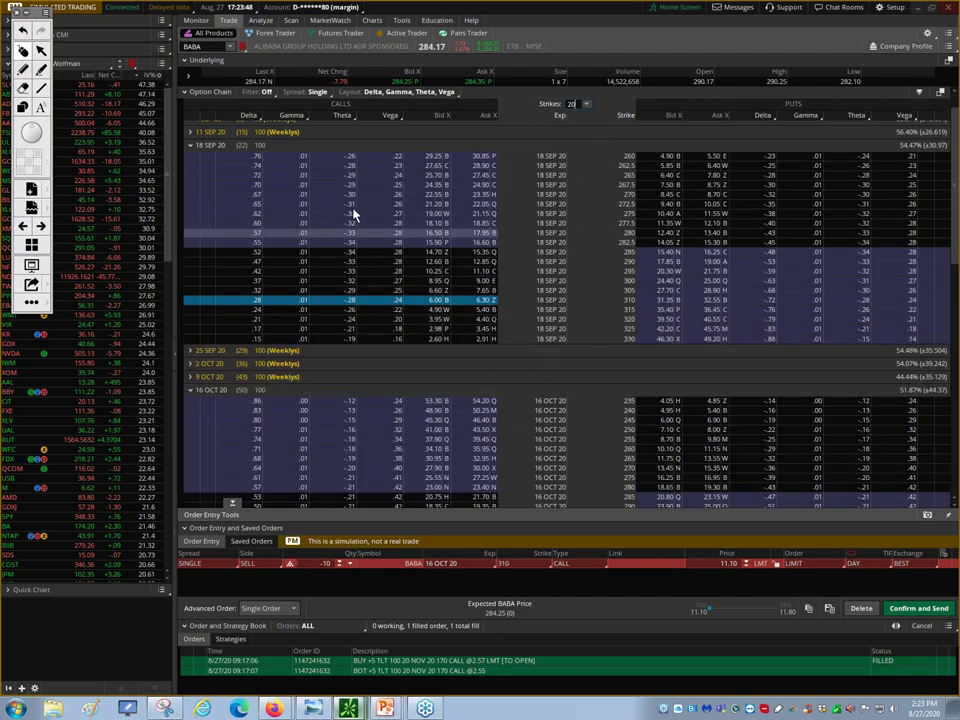
pyautogui.scroll(-3, 386, 343)
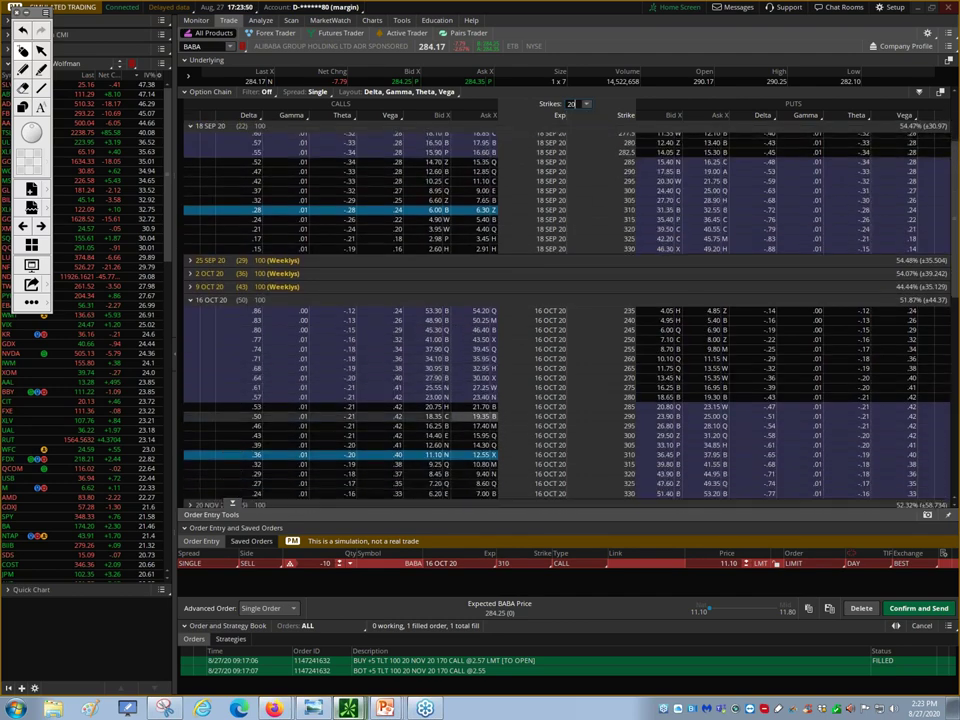
pyautogui.scroll(-1, 440, 416)
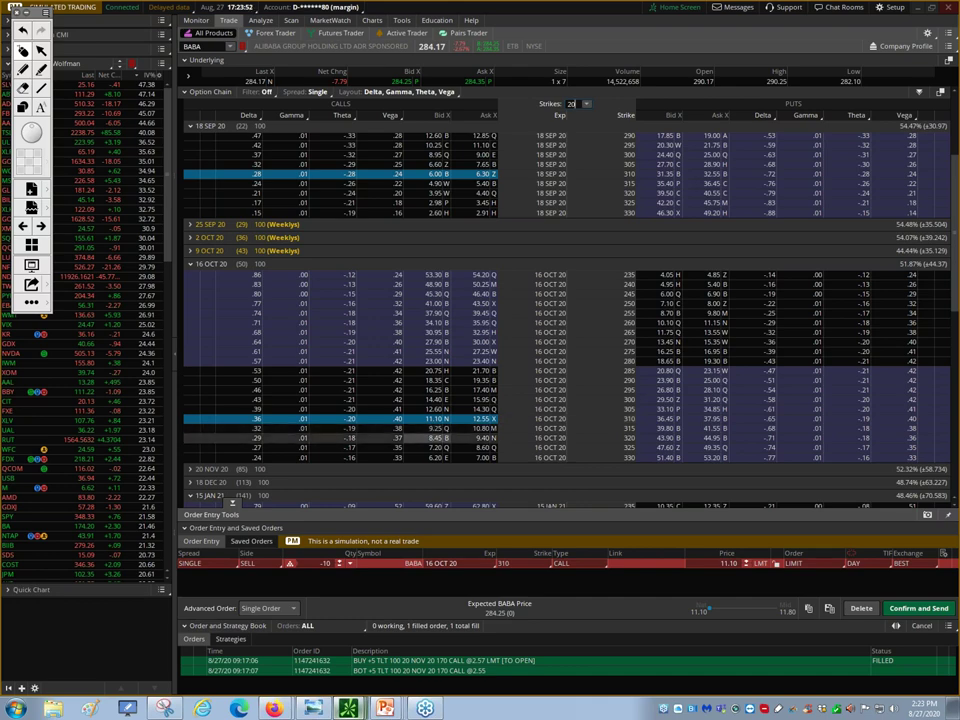
pyautogui.keyDown('ctrl'); pyautogui.click(485, 437); pyautogui.keyUp('ctrl')
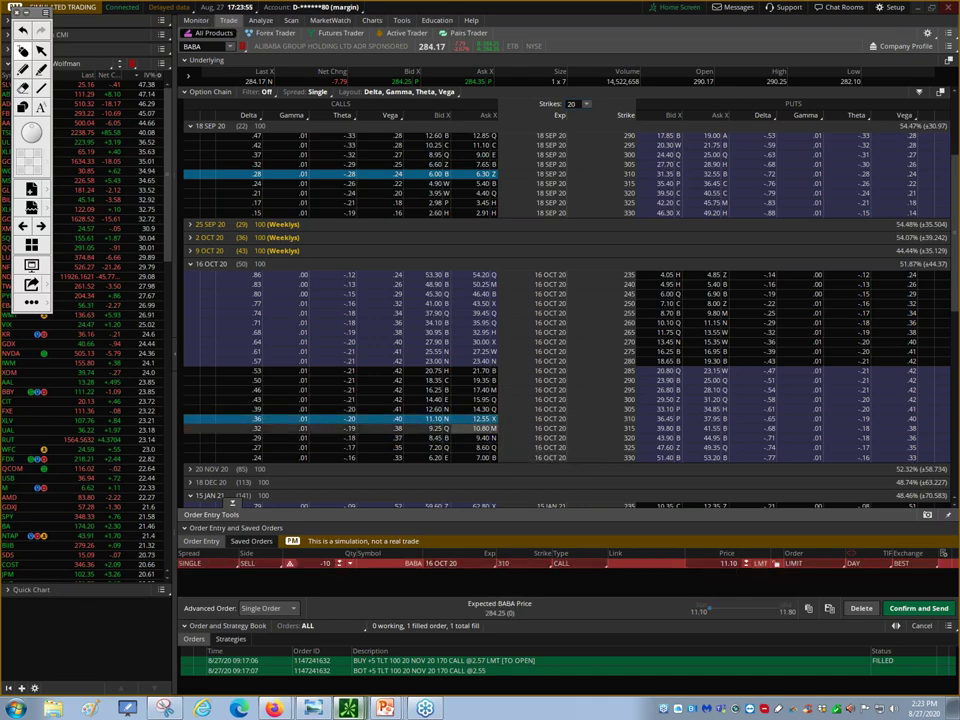
pyautogui.press('ctrl')
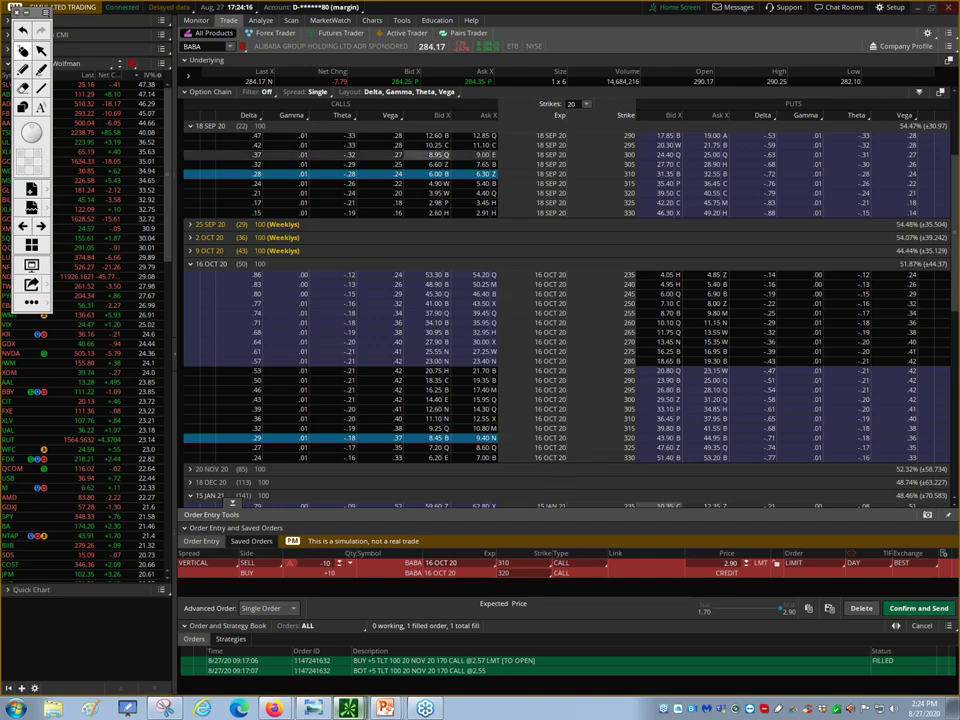
# Replace the order with a 10-contract short 18 SEP 20 call vertical, selling the 300 strike and buying the 310.
pyautogui.click(440, 154)
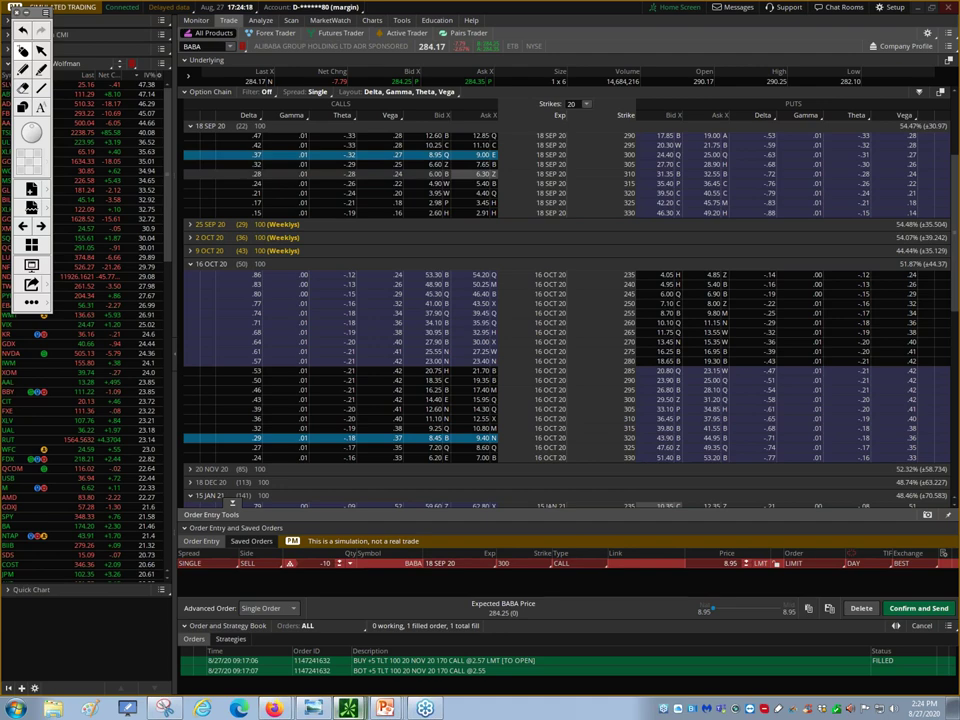
pyautogui.keyDown('ctrl'); pyautogui.click(485, 173); pyautogui.keyUp('ctrl')
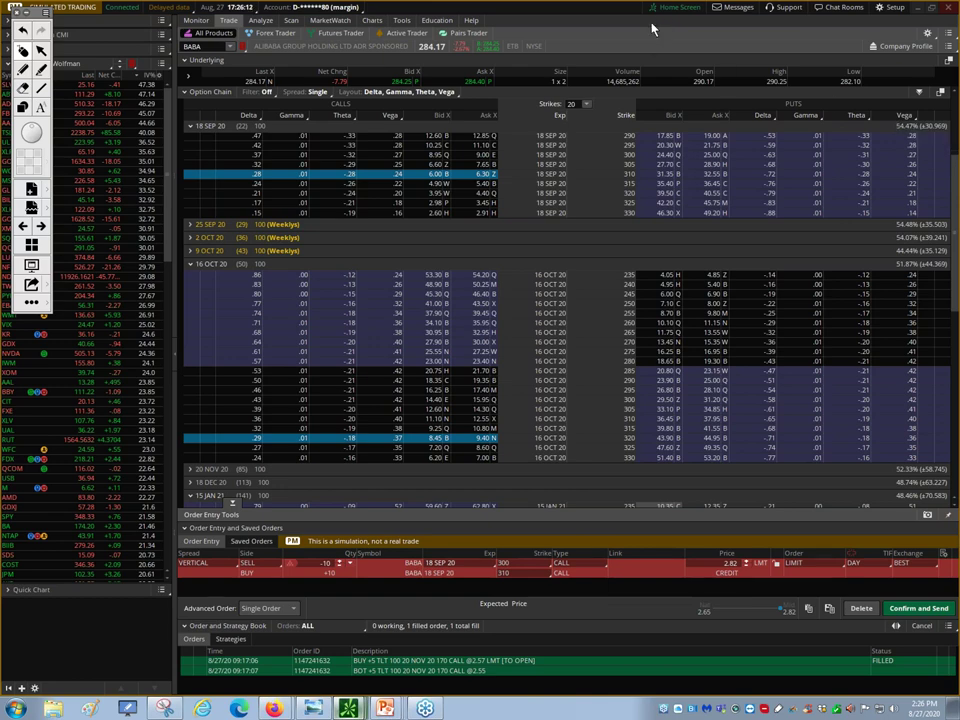
# Show BABA's price and implied volatility chart, and return to the Short Call Spread slide.
pyautogui.click(371, 20)
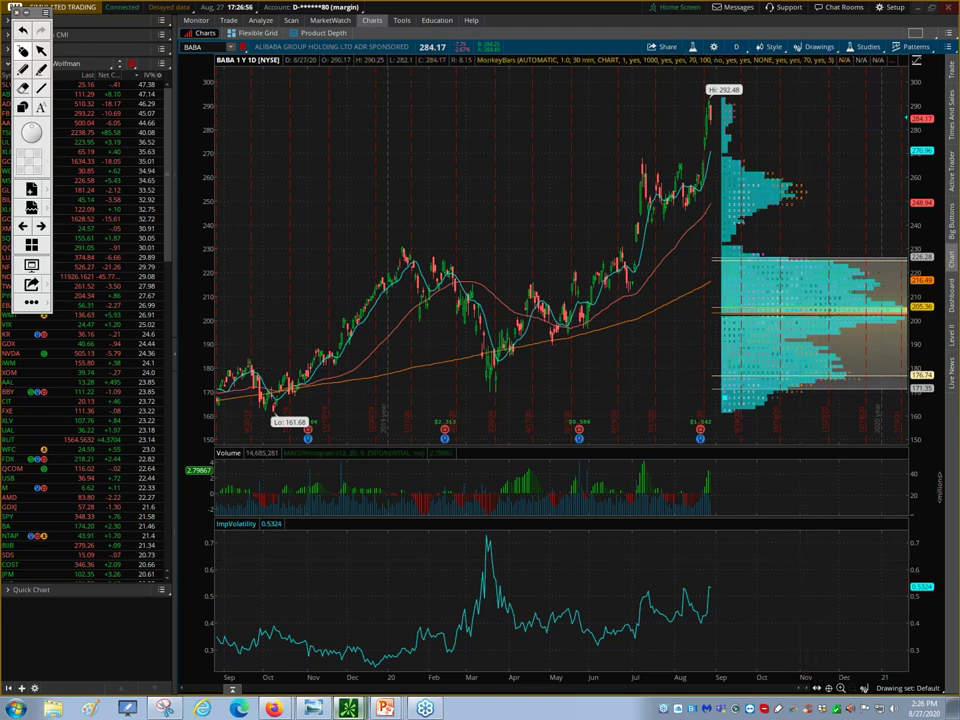
pyautogui.click(917, 10)
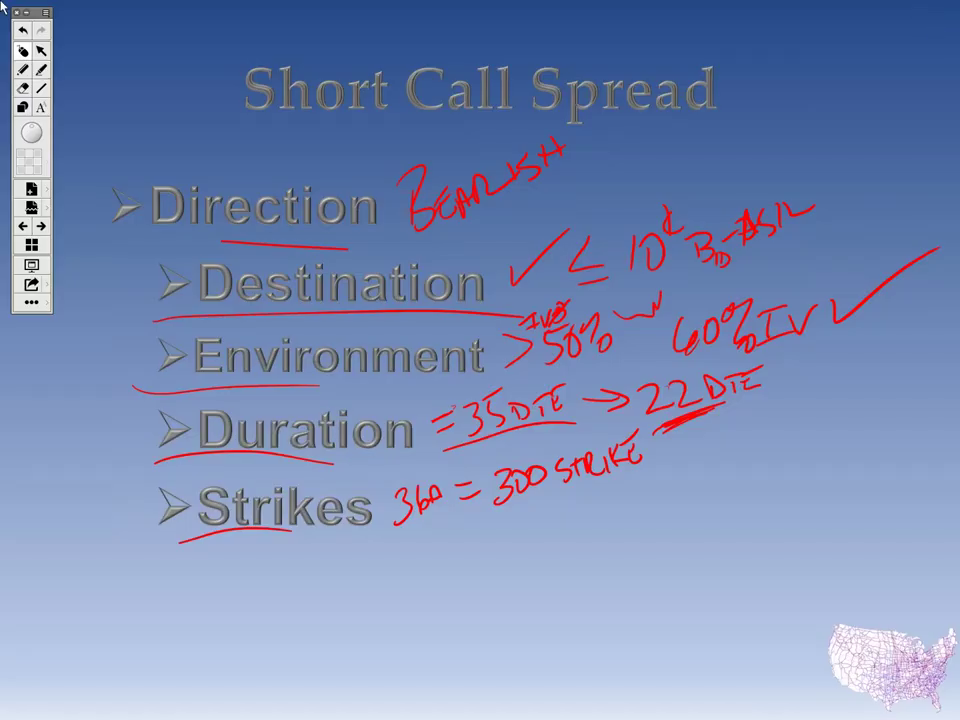